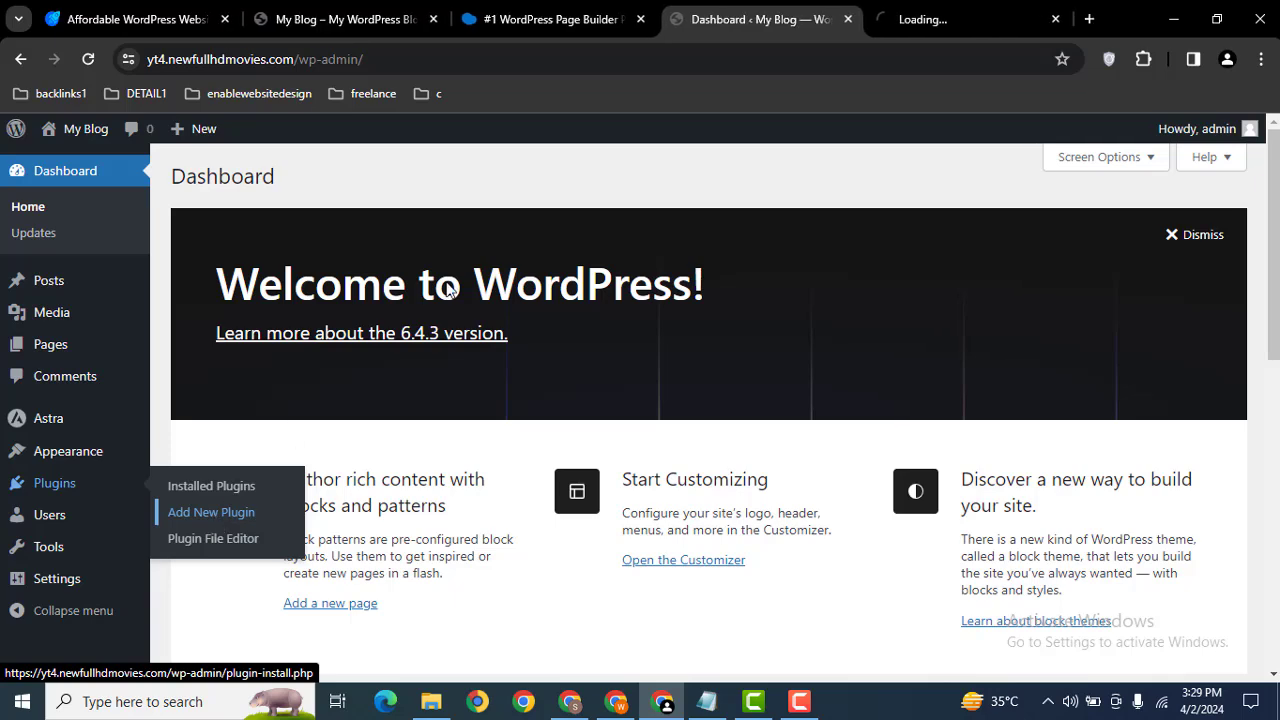
Step: Upload the plugin archive wpbakery_v7.5.zip from the resources folder to the WordPress site and install it
{"action": "left_click", "coordinate": [950, 8]}
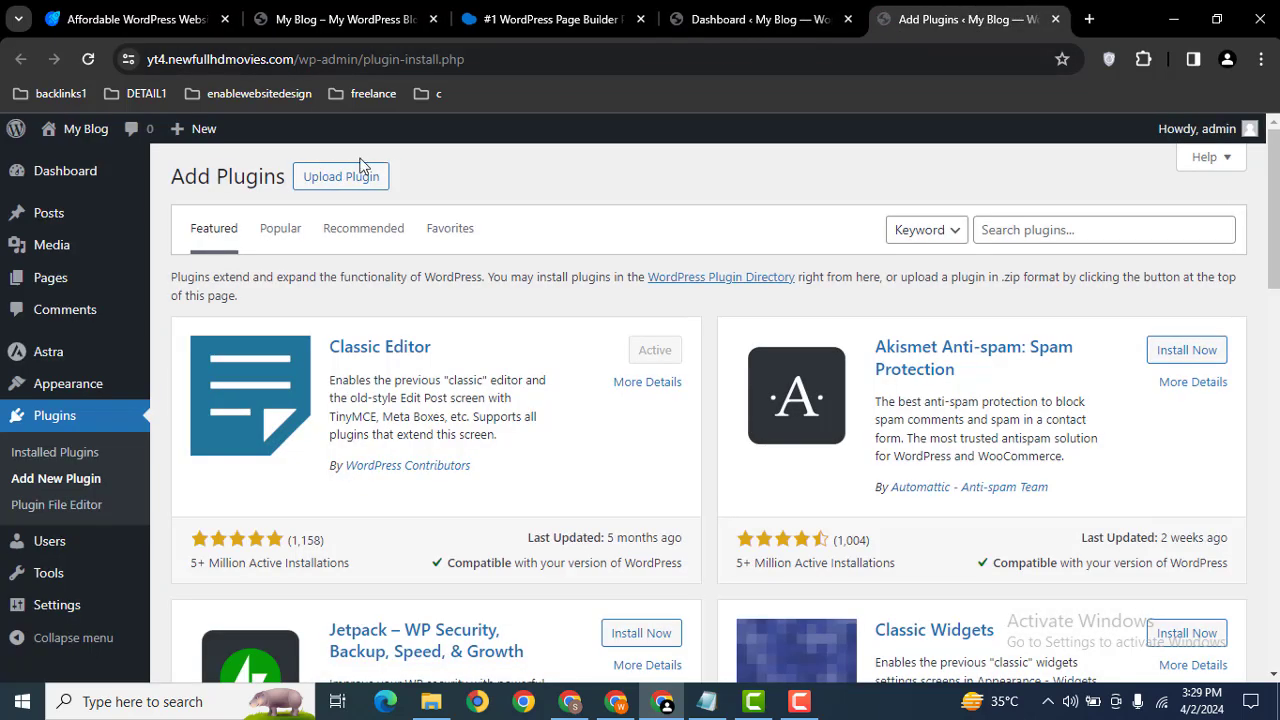
{"action": "left_click", "coordinate": [312, 180]}
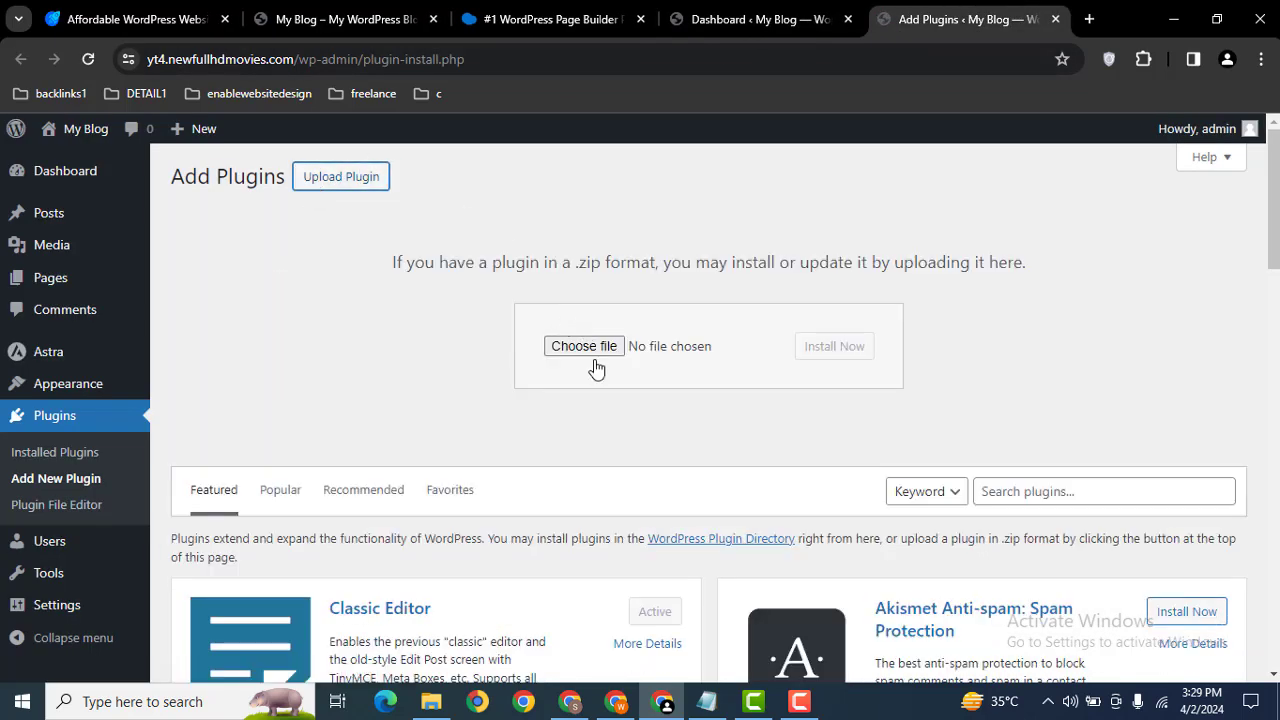
{"action": "left_click", "coordinate": [562, 346]}
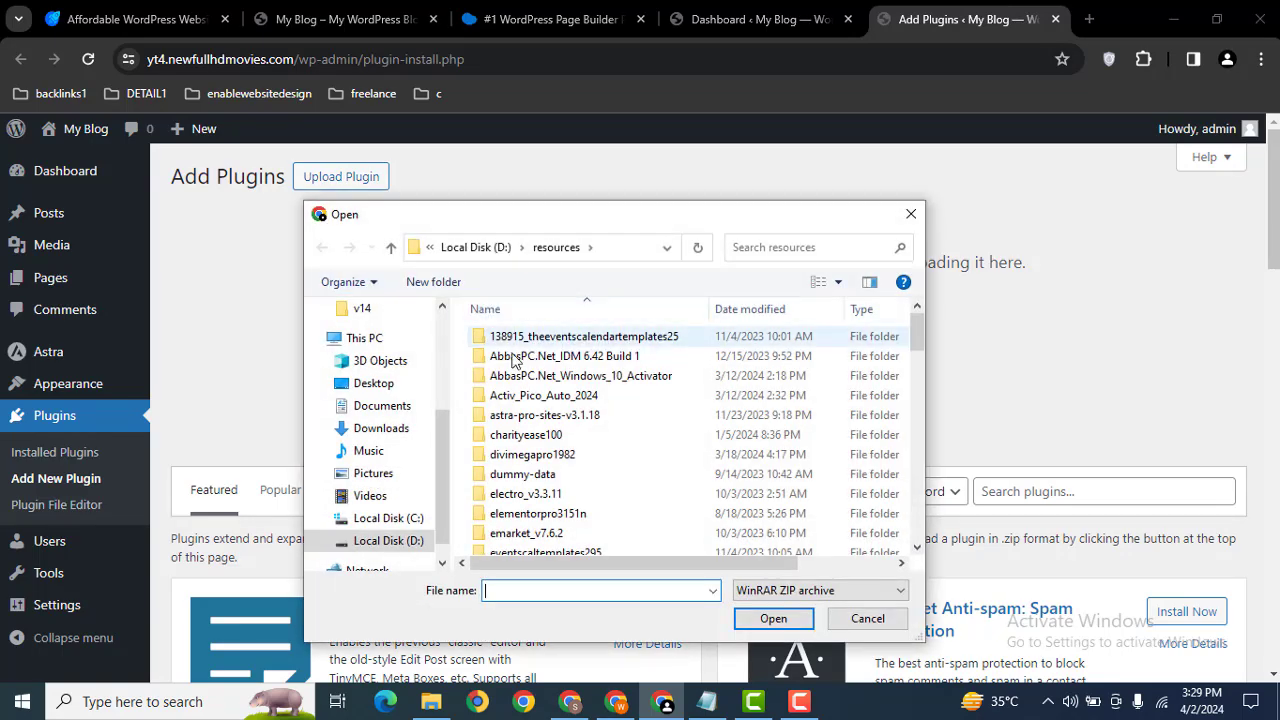
{"action": "scroll", "coordinate": [570, 437], "scroll_direction": "down", "scroll_amount": 15}
{"action": "left_click", "coordinate": [560, 427]}
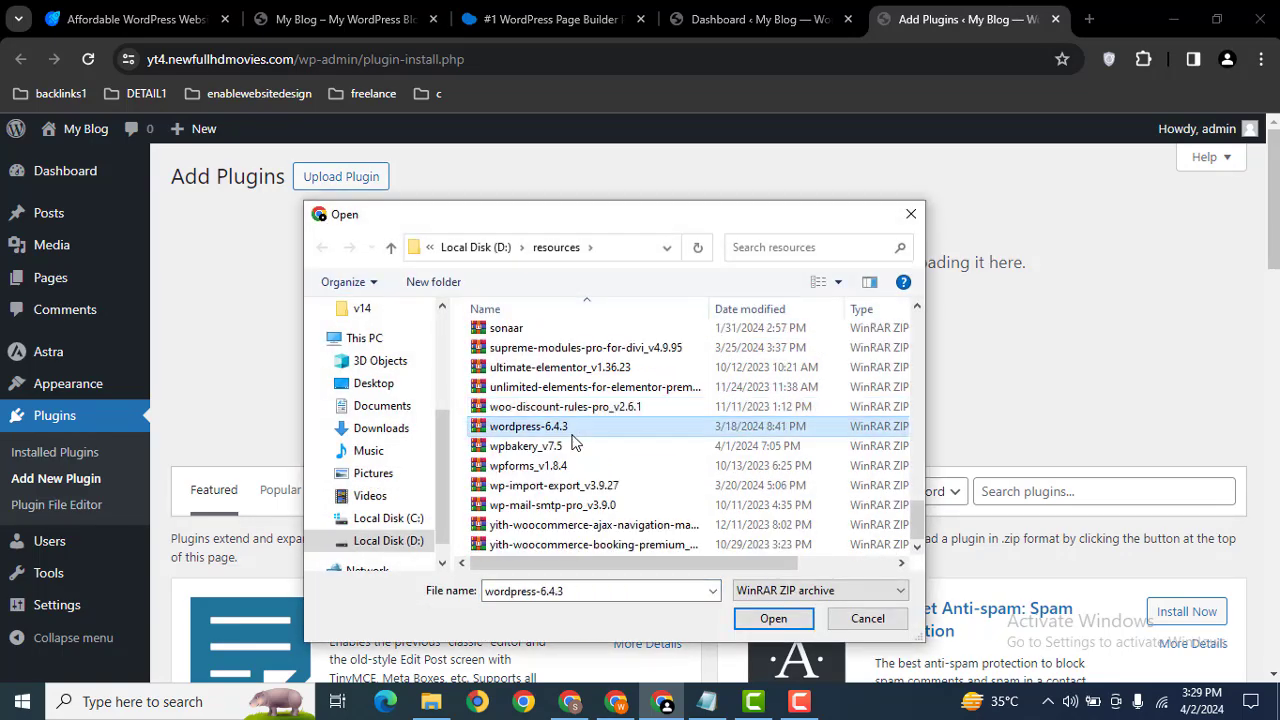
{"action": "double_click", "coordinate": [574, 445]}
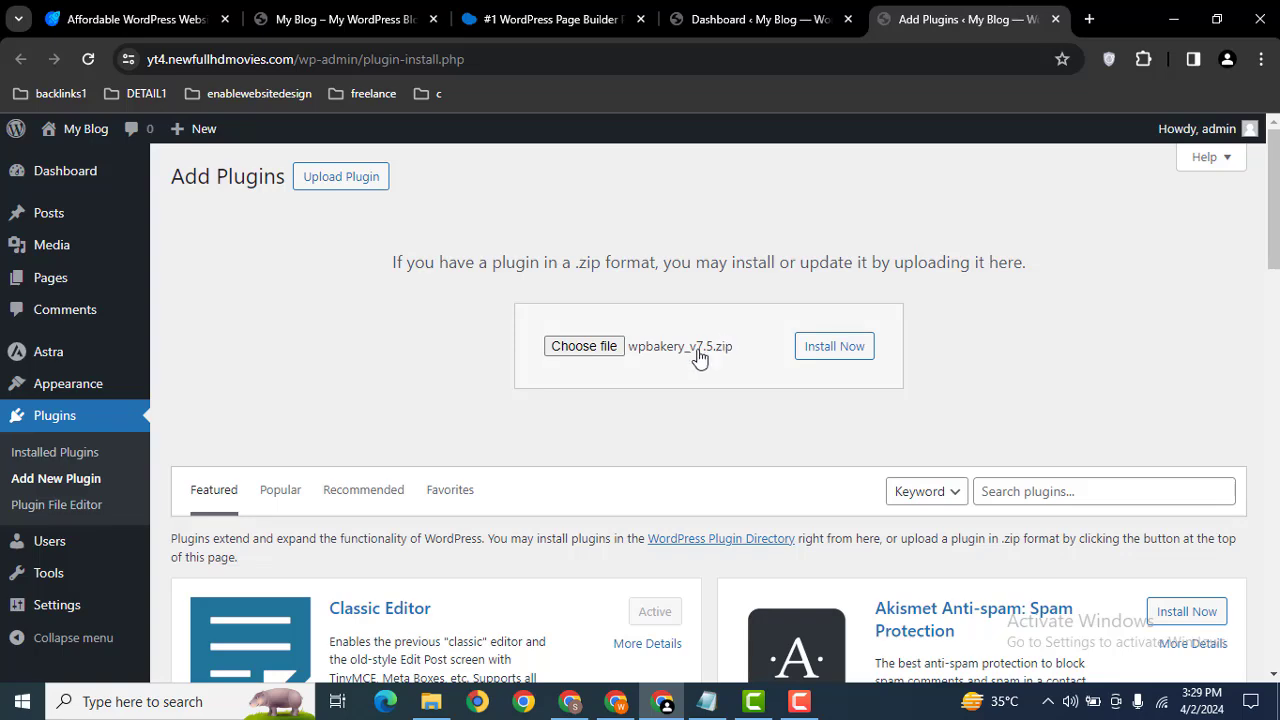
{"action": "left_click", "coordinate": [818, 352]}
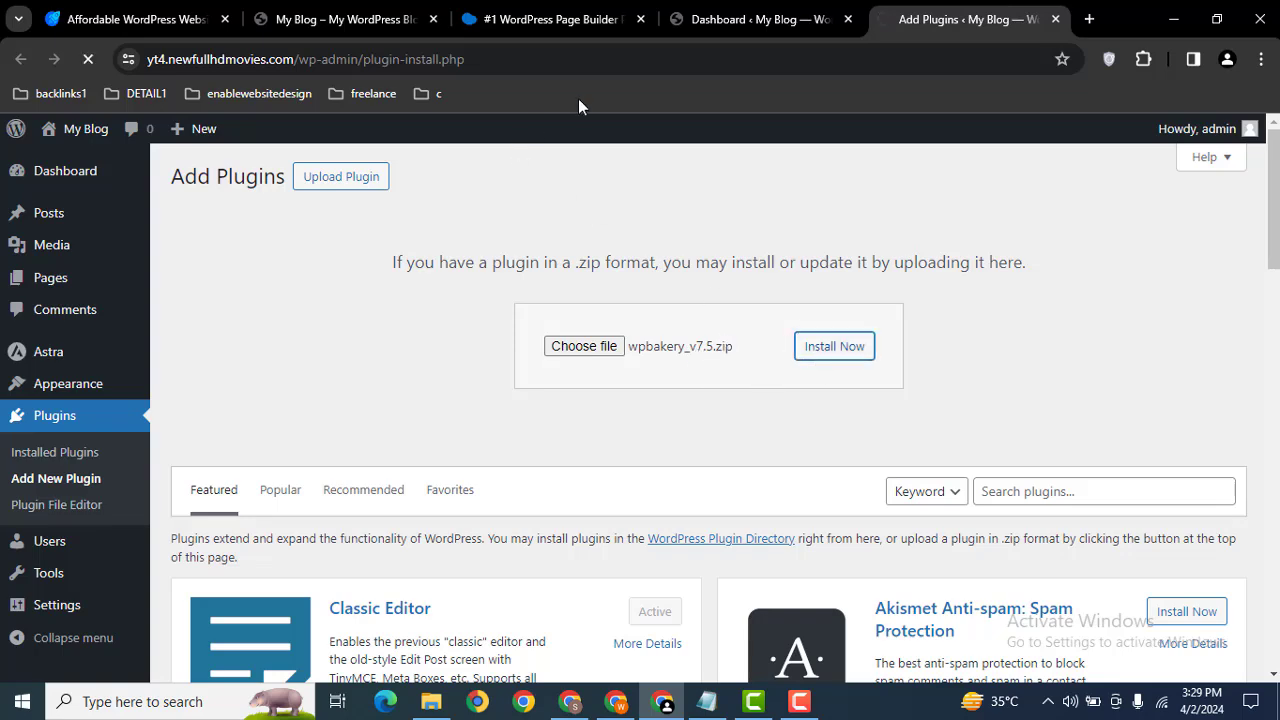
Step: Examine the lifetime license pricing plans on the WPBakery website while the plugin uploads
{"action": "left_click", "coordinate": [553, 16]}
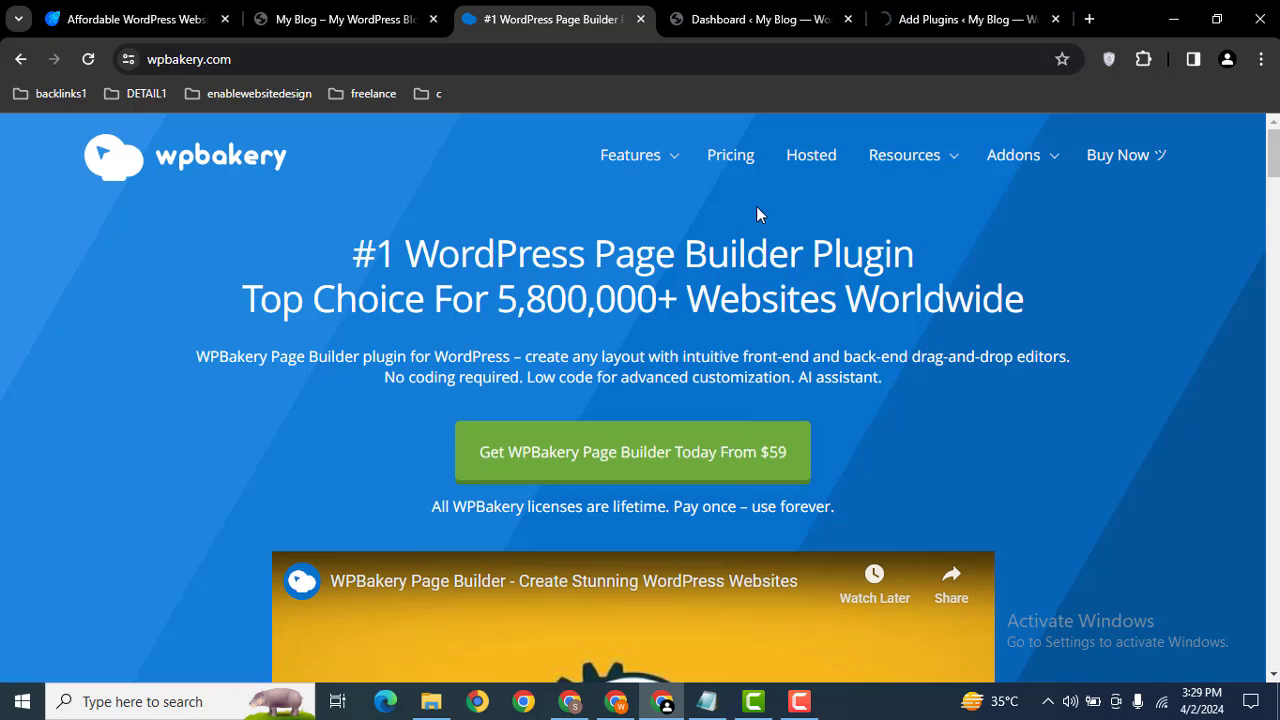
{"action": "left_click", "coordinate": [726, 155]}
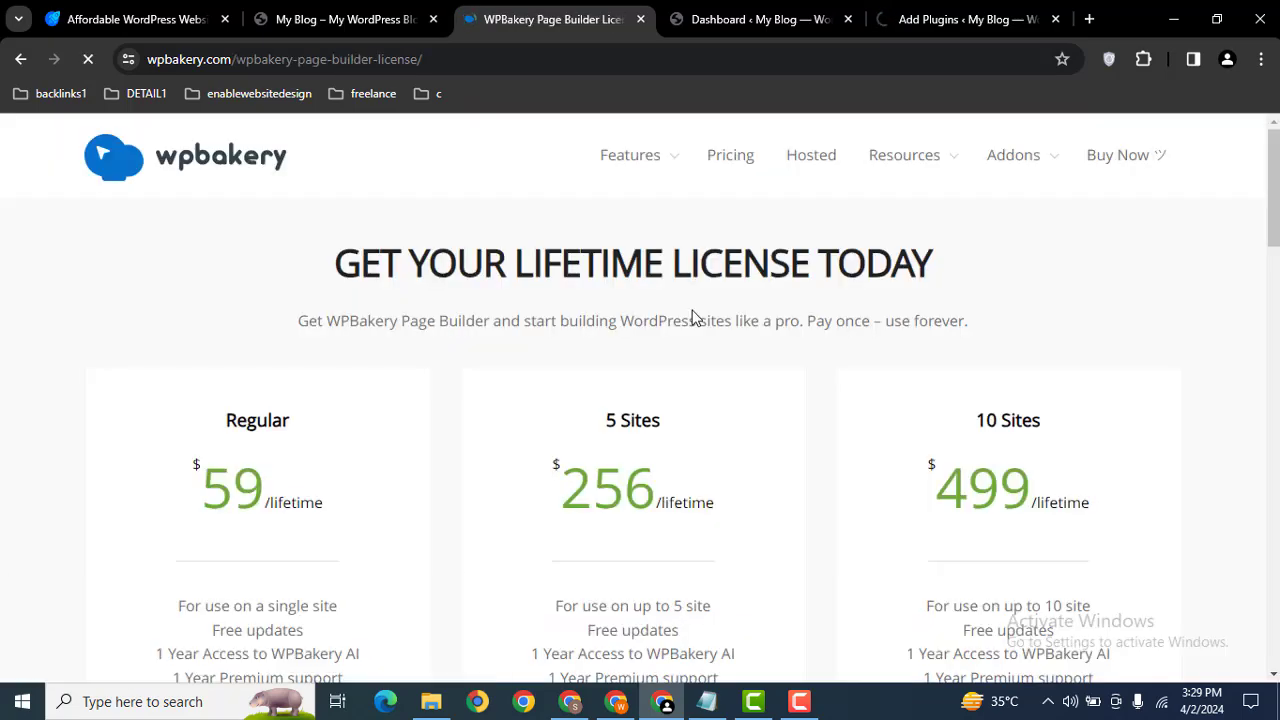
{"action": "left_click_drag", "start_coordinate": [551, 440], "coordinate": [918, 468]}
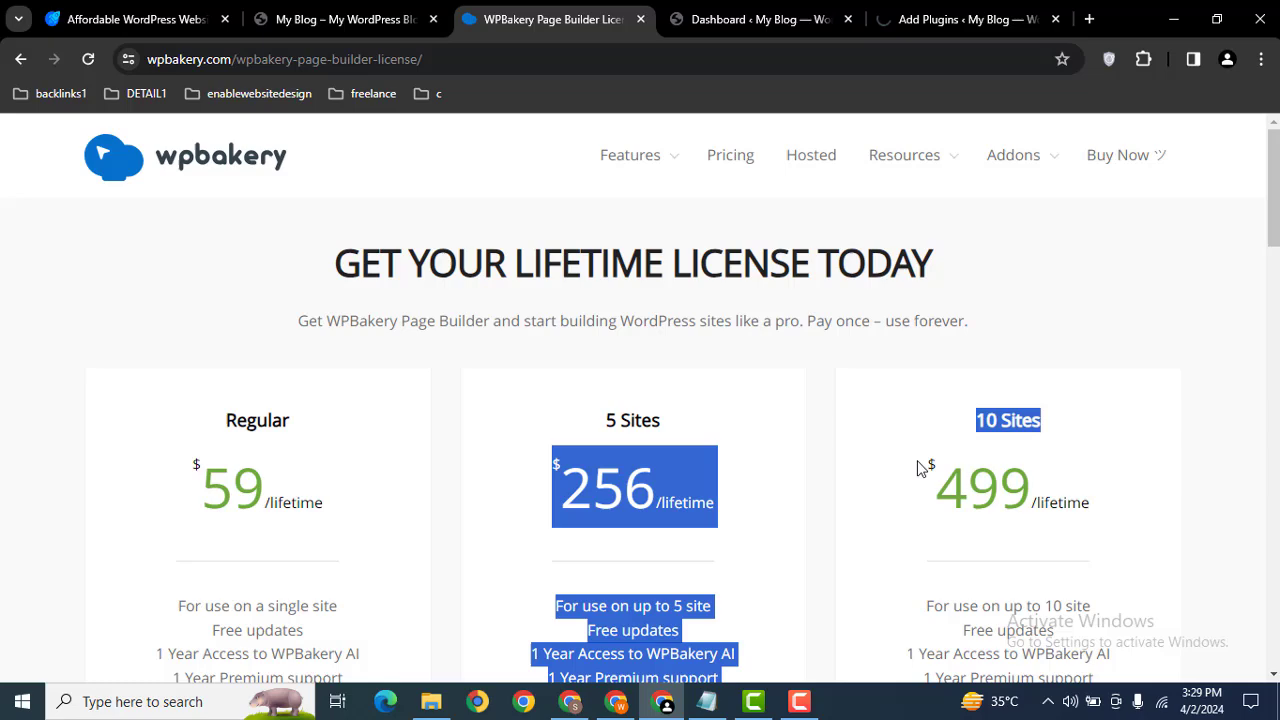
{"action": "left_click", "coordinate": [1016, 452]}
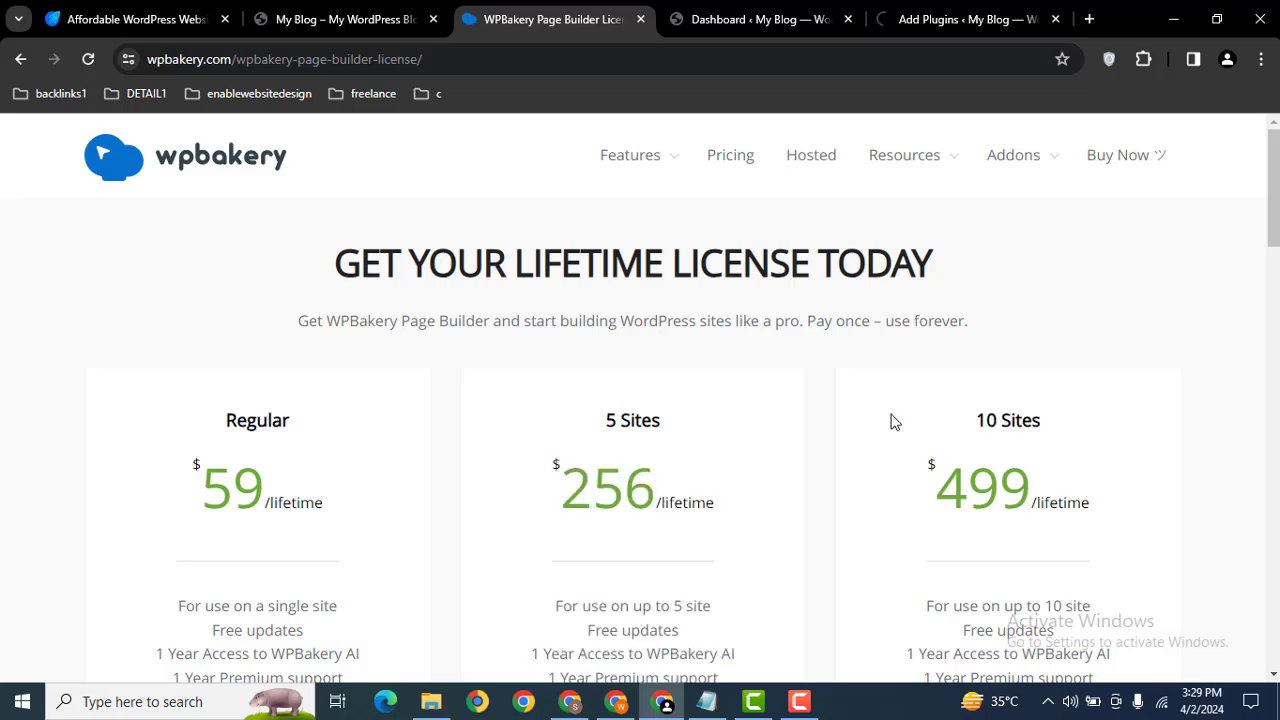
{"action": "left_click", "coordinate": [922, 8]}
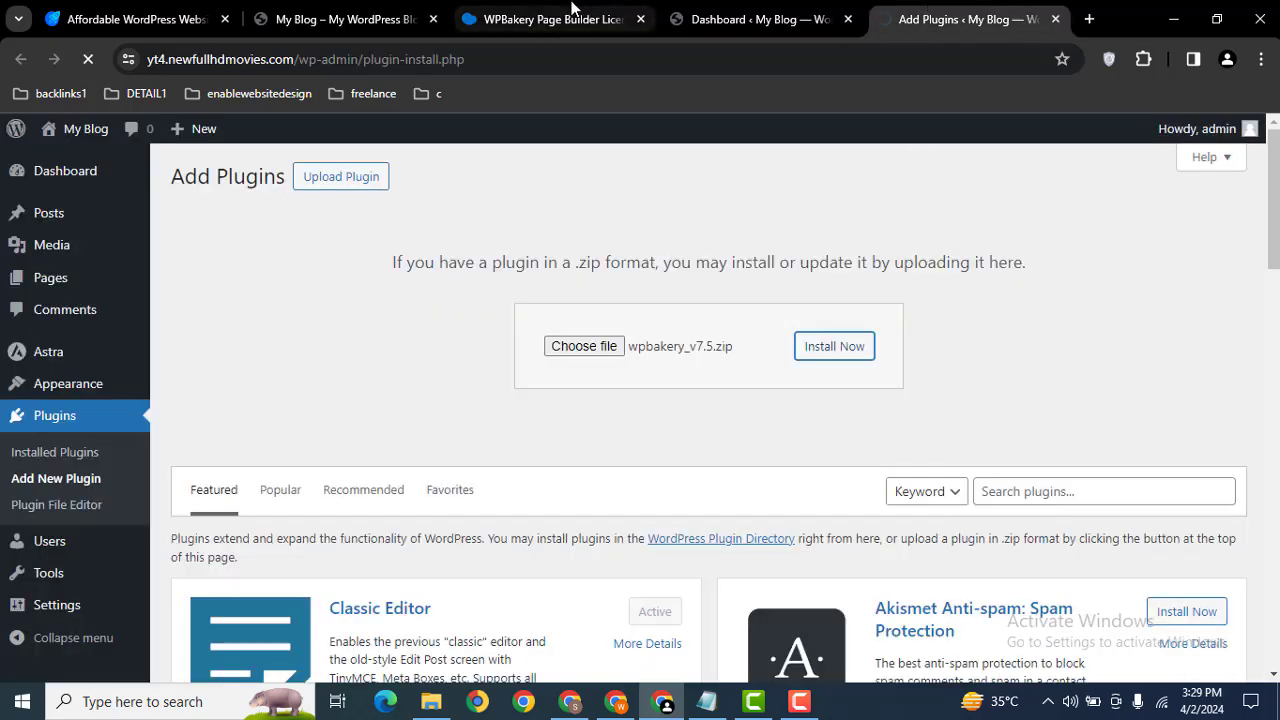
{"action": "left_click", "coordinate": [575, 12]}
{"action": "mouse_move", "coordinate": [640, 175]}
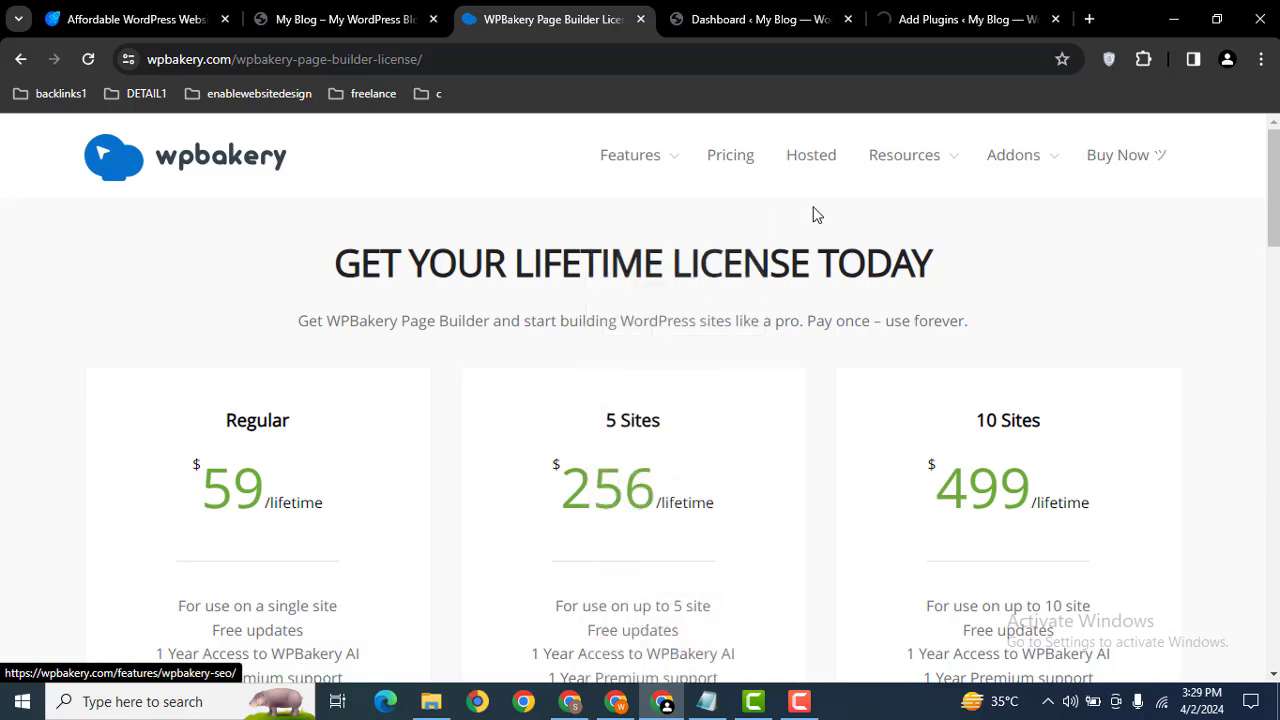
Step: Return to the plugin installation page and activate the installed WPBakery plugin
{"action": "left_click", "coordinate": [985, 12]}
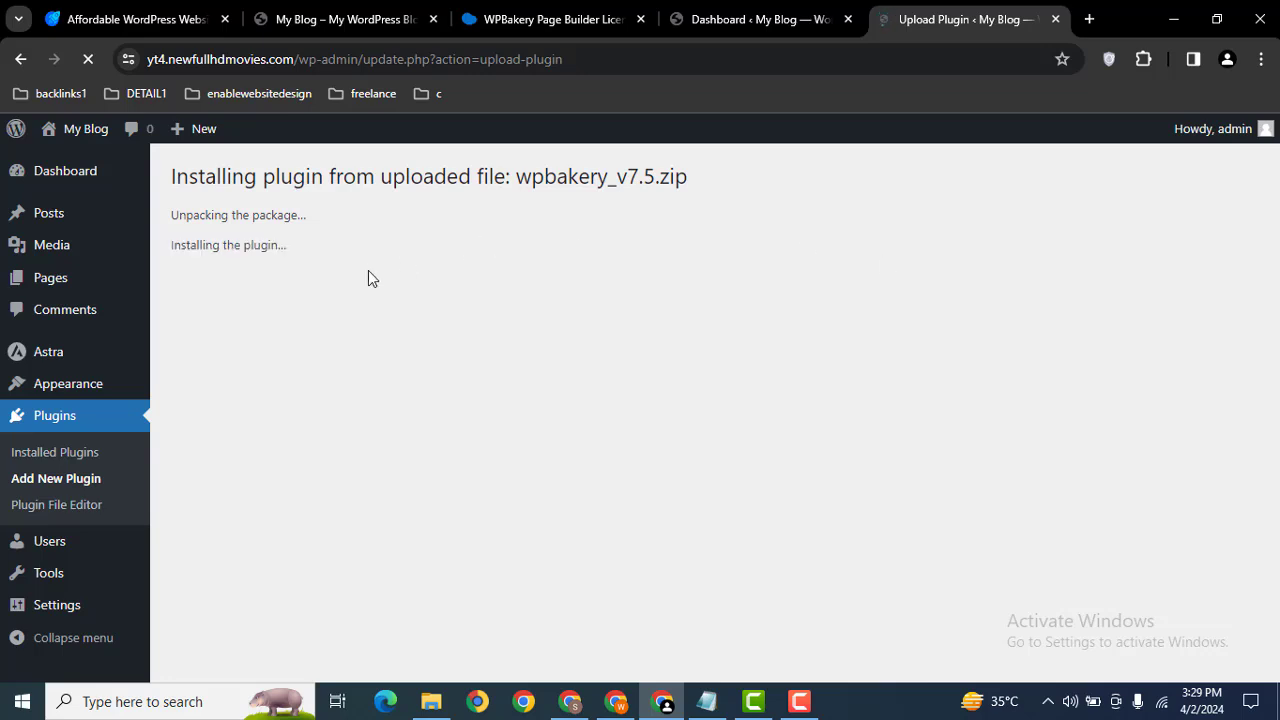
{"action": "left_click", "coordinate": [205, 314]}
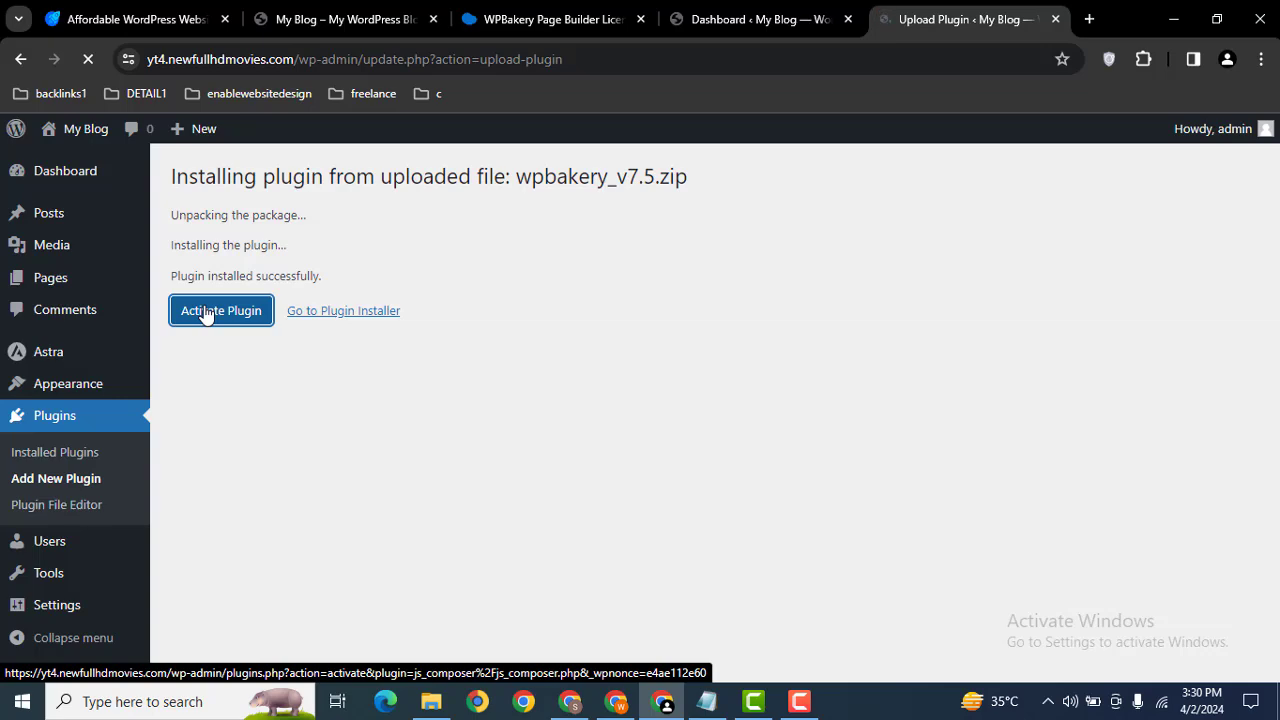
Step: Open the Home page from the site's page list for editing in a new browser tab
{"action": "left_click", "coordinate": [72, 285]}
{"action": "mouse_move", "coordinate": [266, 334]}
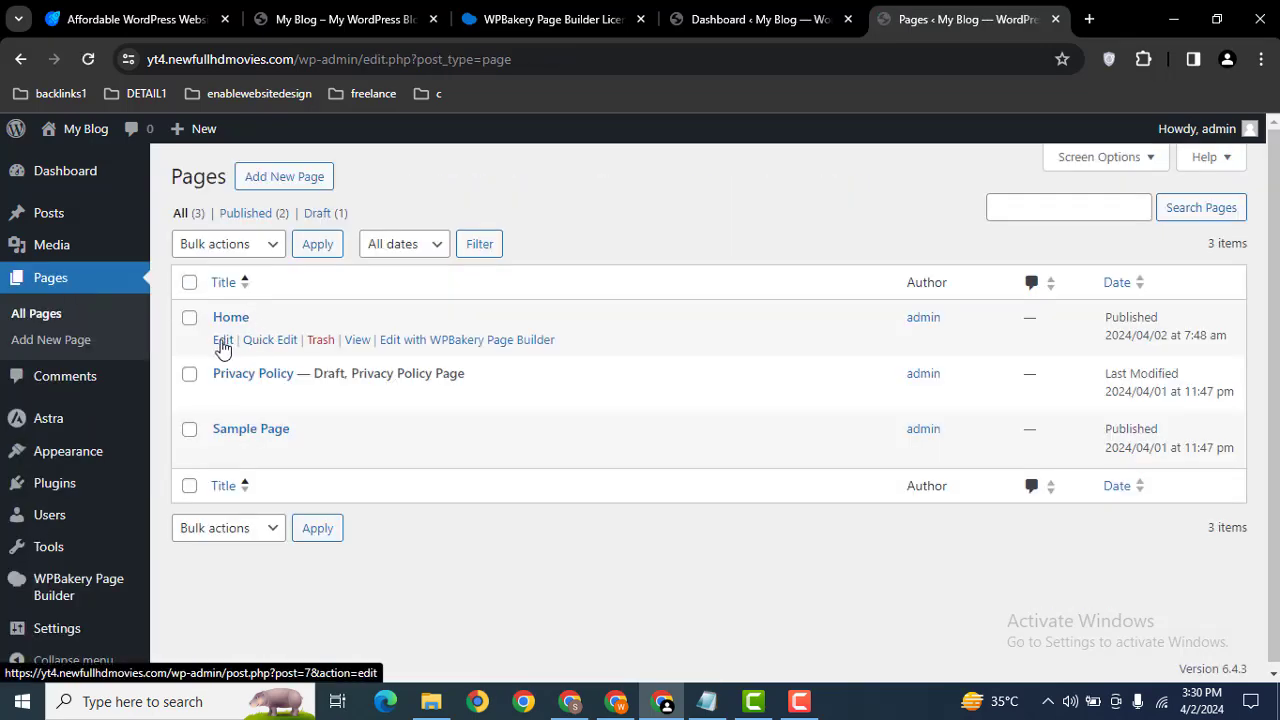
{"action": "middle_click", "coordinate": [222, 346]}
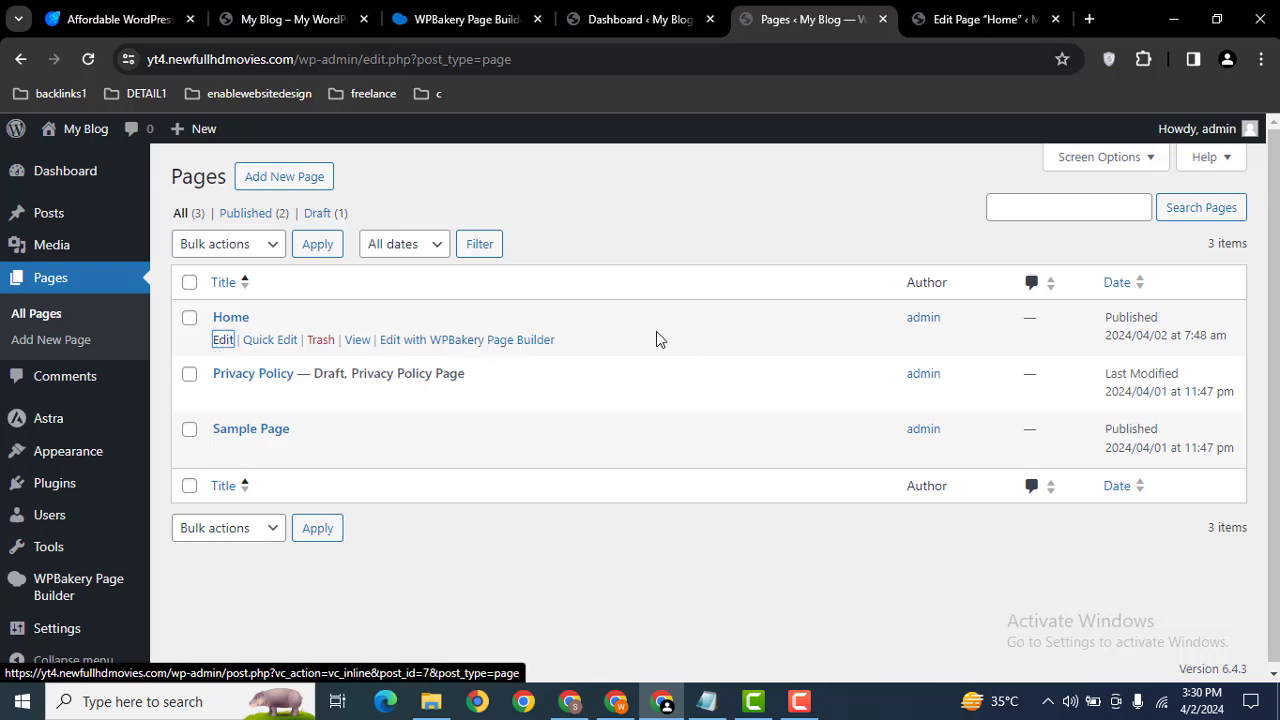
{"action": "left_click", "coordinate": [962, 12]}
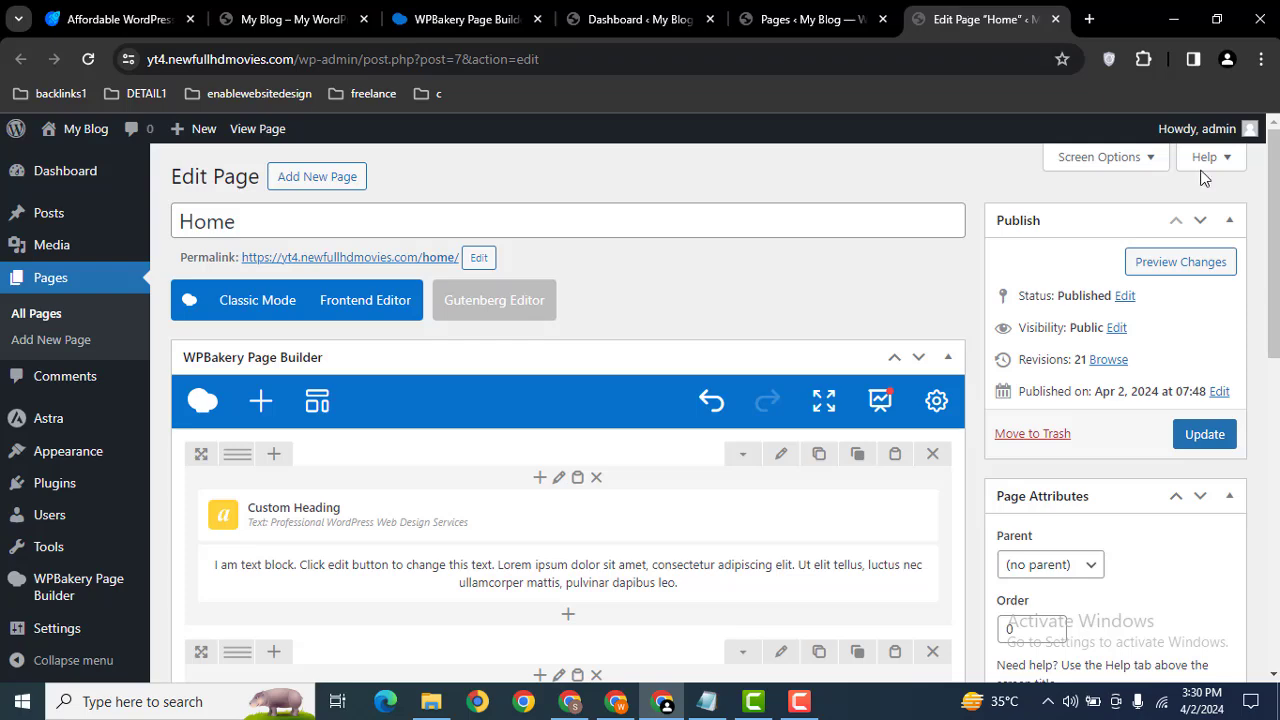
Step: Add a new row below the Image Carousel and split it into three equal columns
{"action": "scroll", "coordinate": [600, 415], "scroll_direction": "down", "scroll_amount": 10}
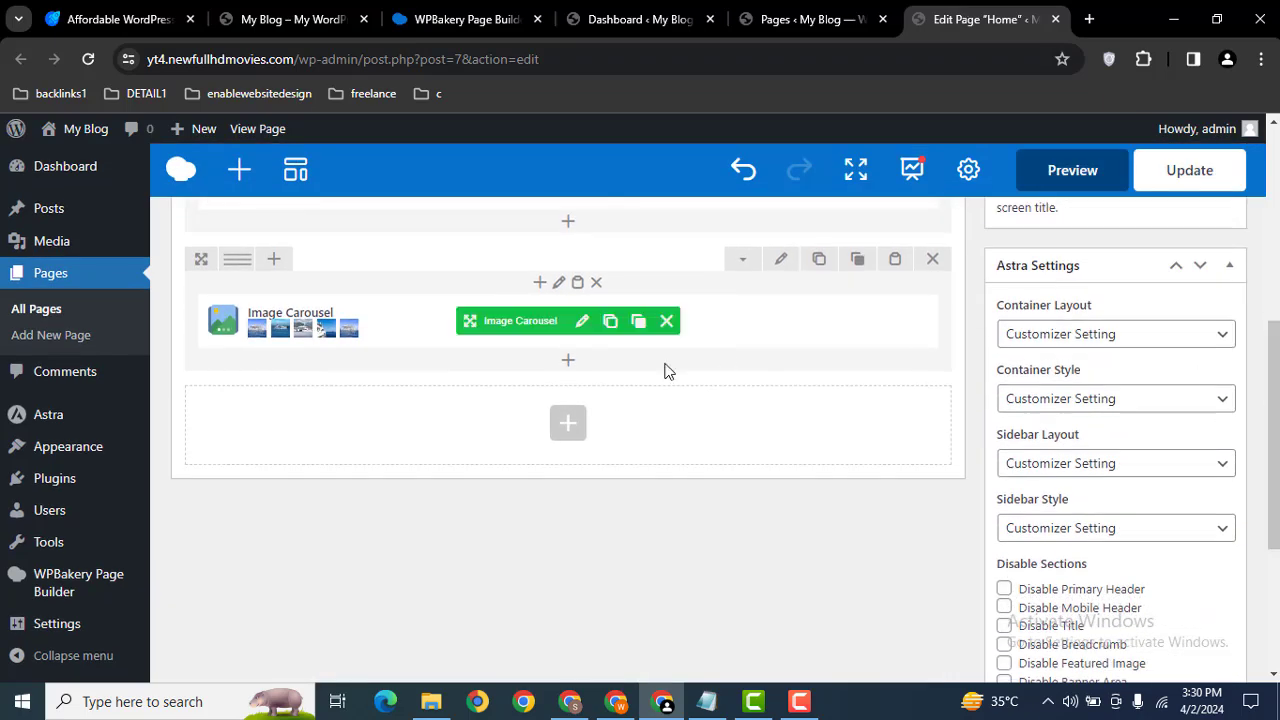
{"action": "left_click", "coordinate": [585, 431]}
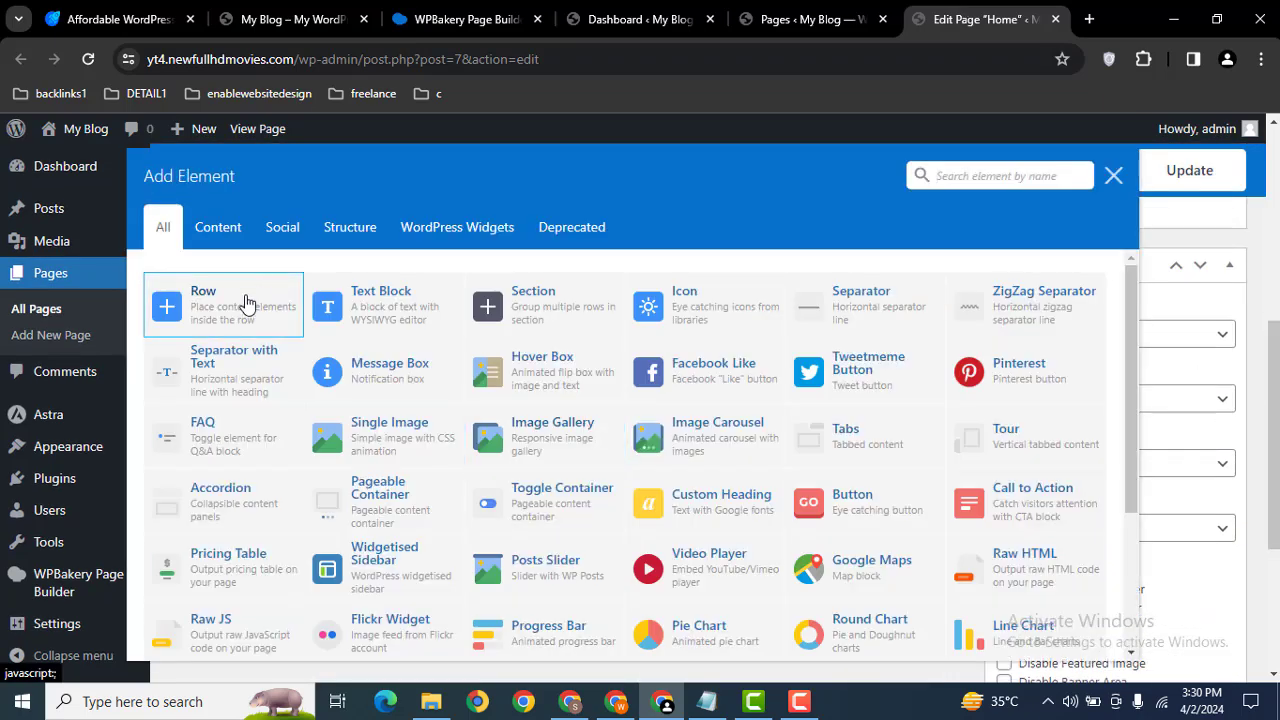
{"action": "left_click", "coordinate": [246, 302]}
{"action": "mouse_move", "coordinate": [232, 362]}
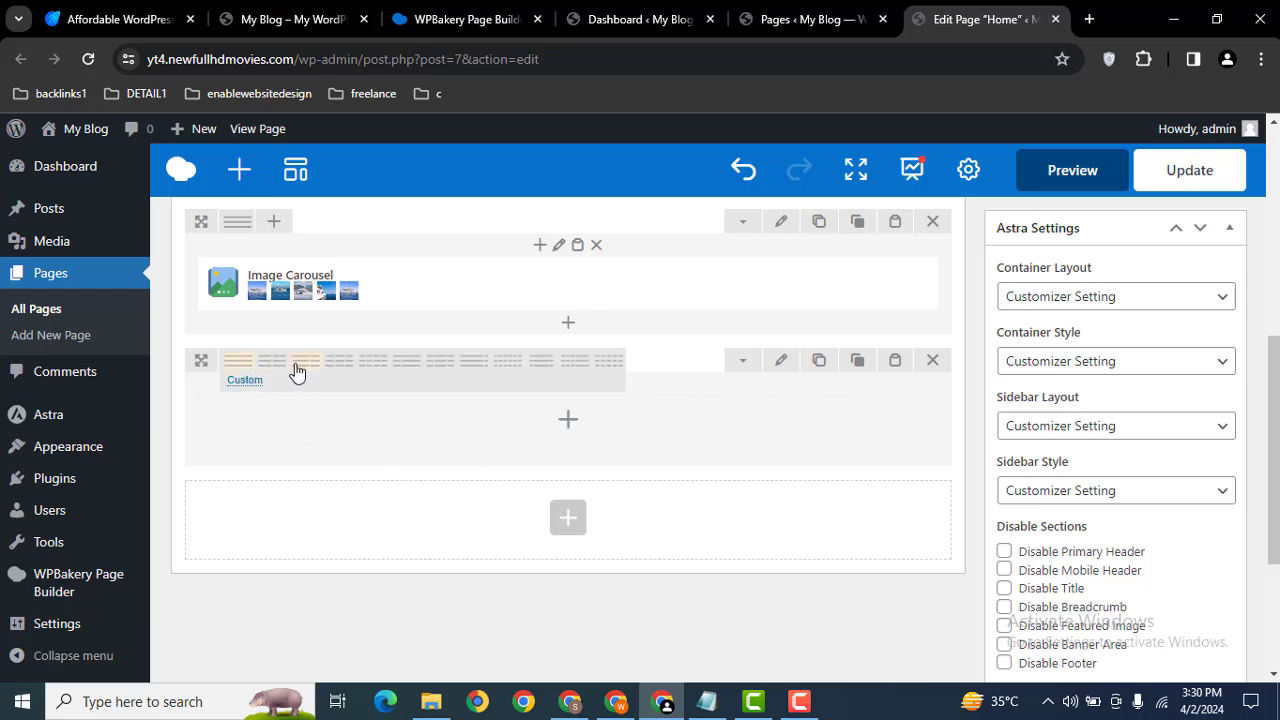
{"action": "left_click", "coordinate": [332, 370]}
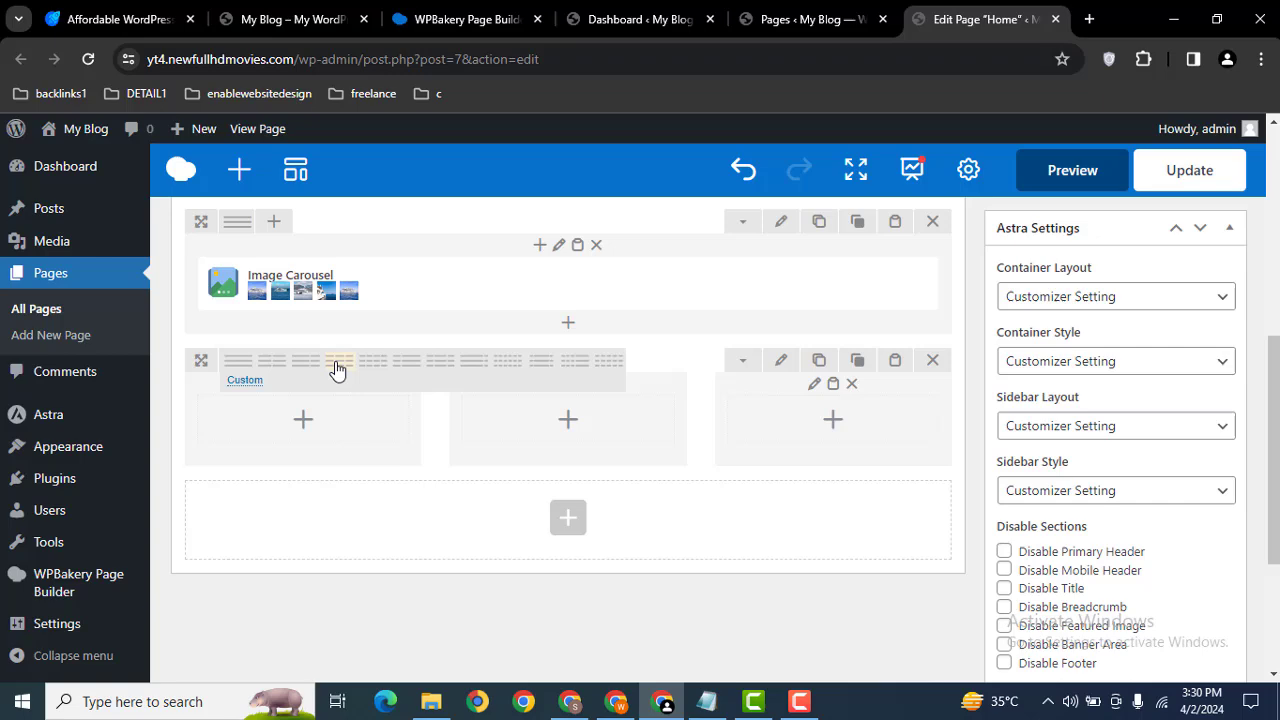
Step: Add a Pricing Table element to the first column of the new row and save its default settings
{"action": "left_click", "coordinate": [343, 434]}
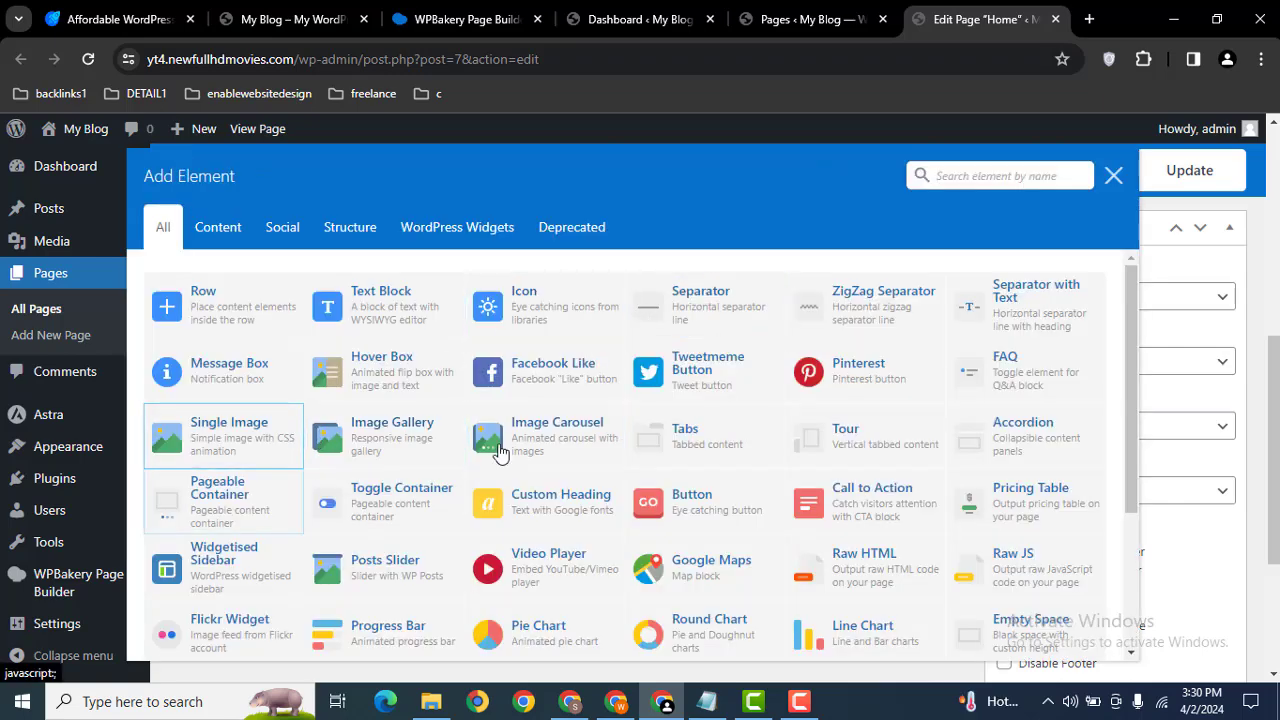
{"action": "left_click", "coordinate": [995, 178]}
{"action": "type", "text": "pric"}
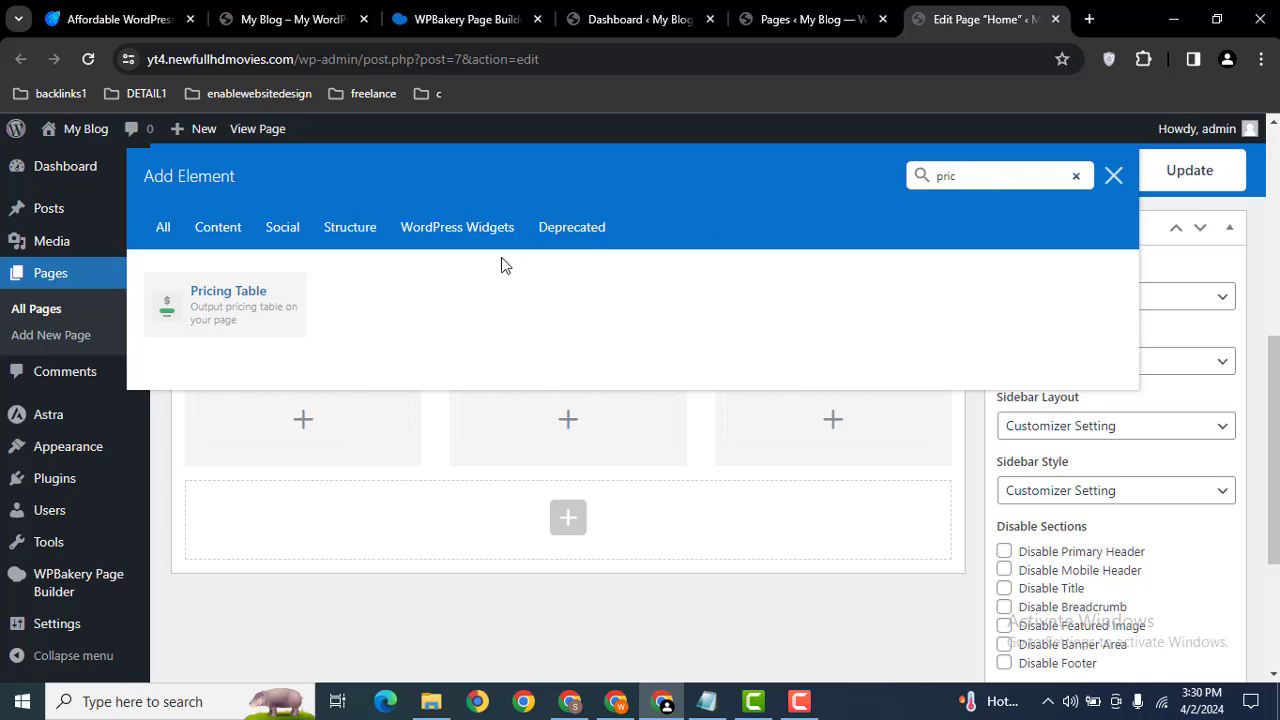
{"action": "left_click", "coordinate": [245, 300]}
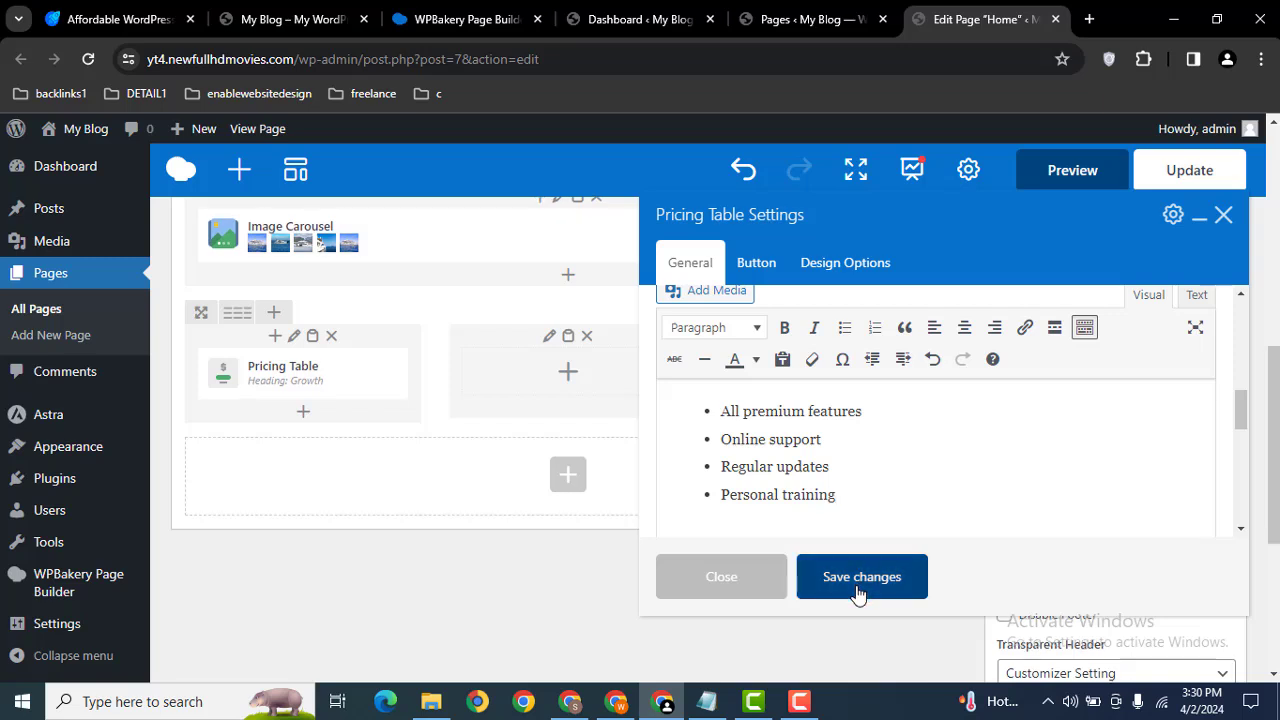
{"action": "left_click", "coordinate": [862, 576]}
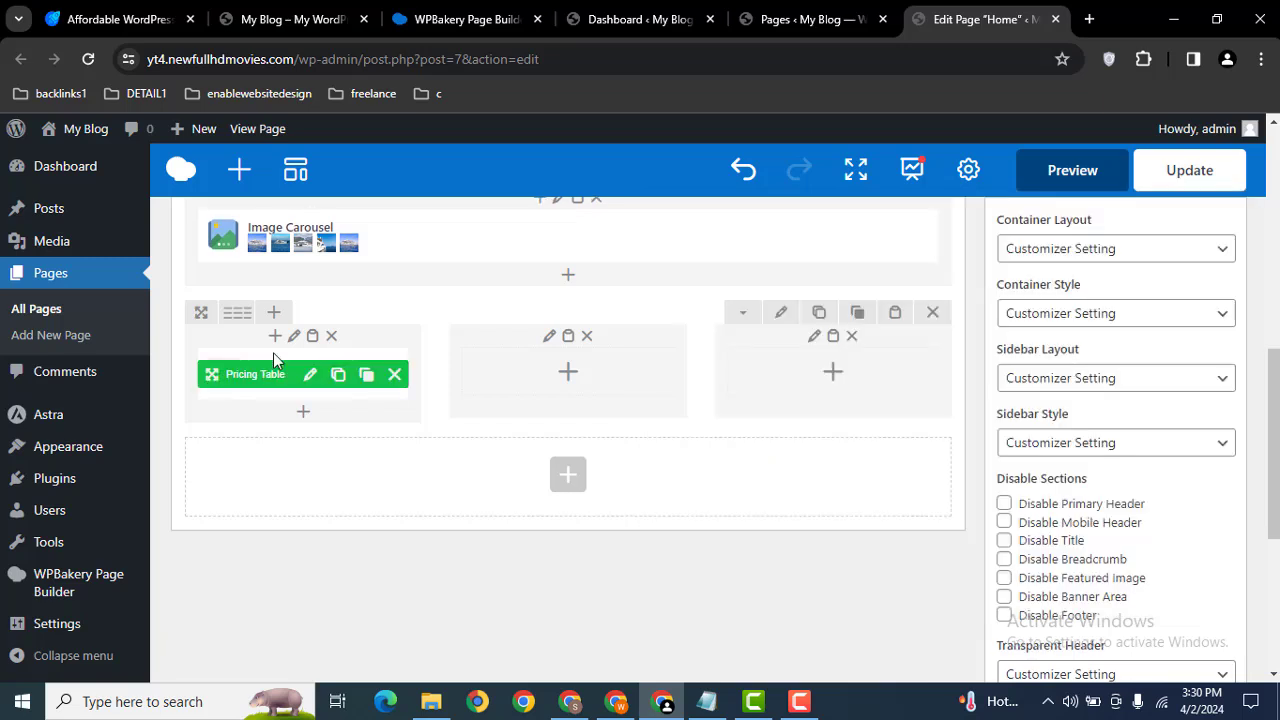
Step: Duplicate the pricing table twice and place the copies in the second and third columns
{"action": "left_click", "coordinate": [338, 376]}
{"action": "mouse_move", "coordinate": [253, 375]}
{"action": "left_mouse_down"}
{"action": "mouse_move", "coordinate": [620, 385]}
{"action": "mouse_move", "coordinate": [603, 374]}
{"action": "left_mouse_up"}
{"action": "left_click", "coordinate": [603, 376]}
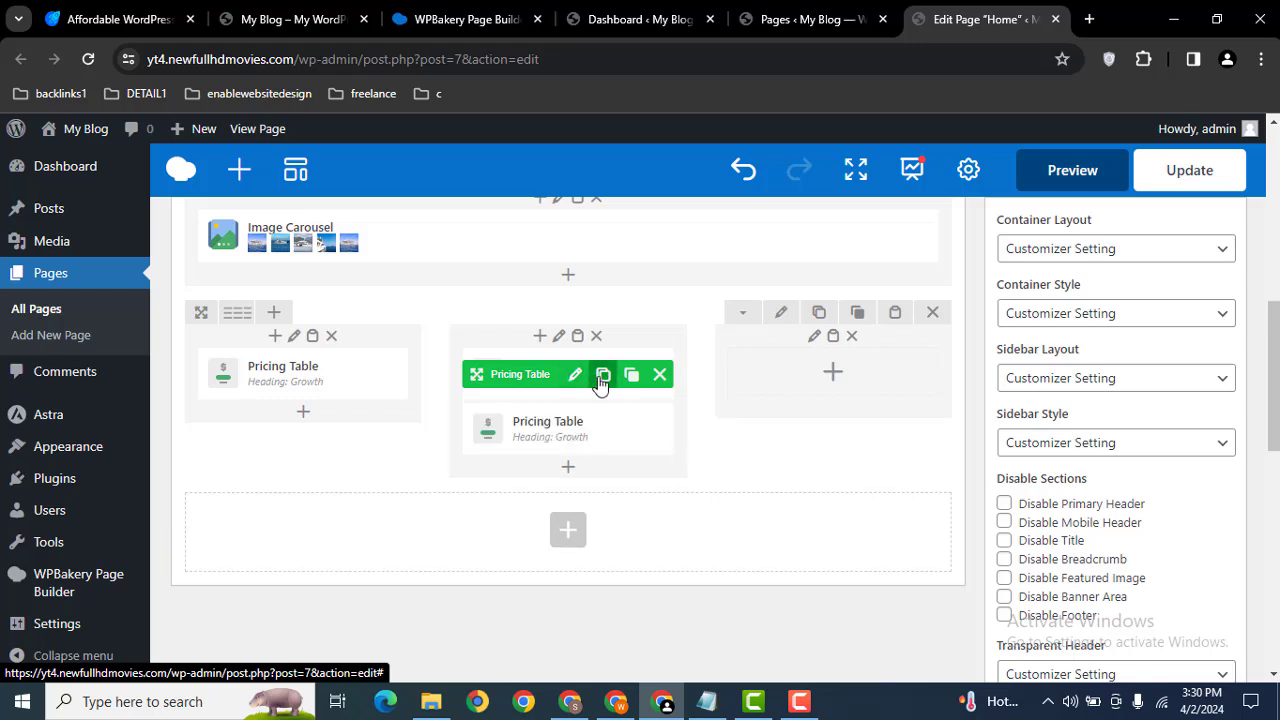
{"action": "left_click_drag", "start_coordinate": [478, 374], "coordinate": [800, 376]}
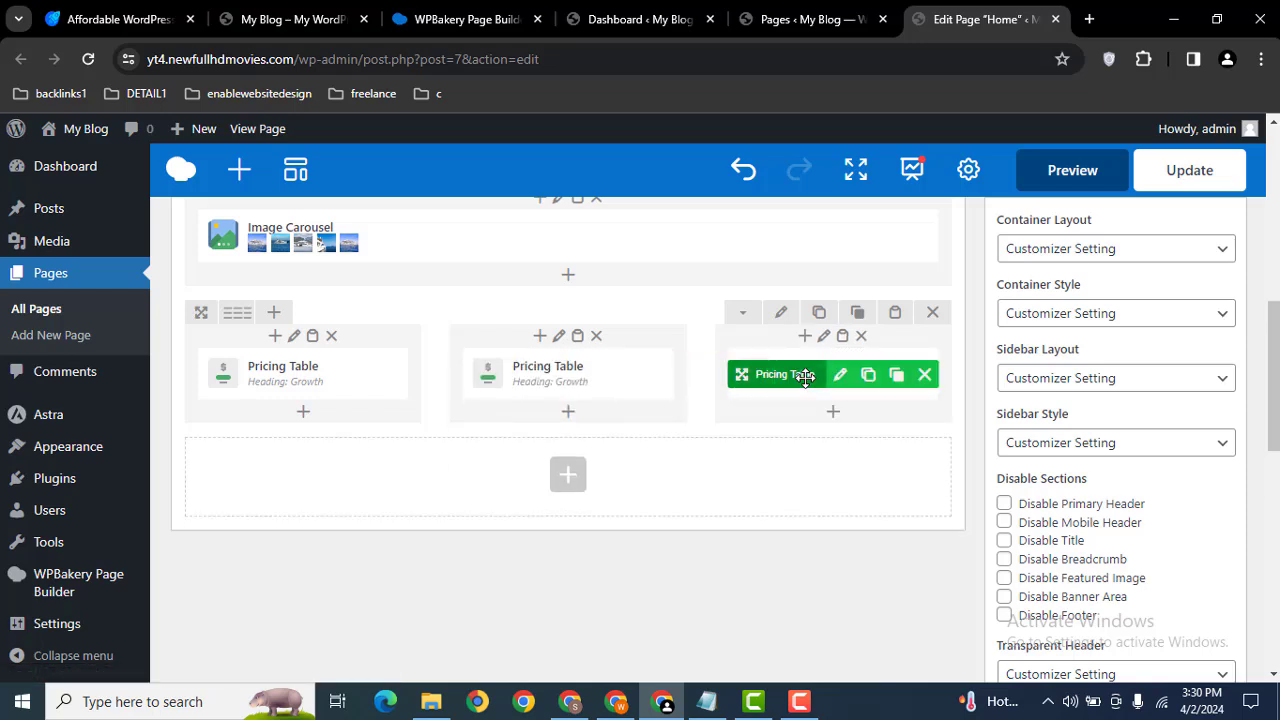
Step: Preview the Home page and examine the pricing tables below the image carousel
{"action": "left_click", "coordinate": [1051, 176]}
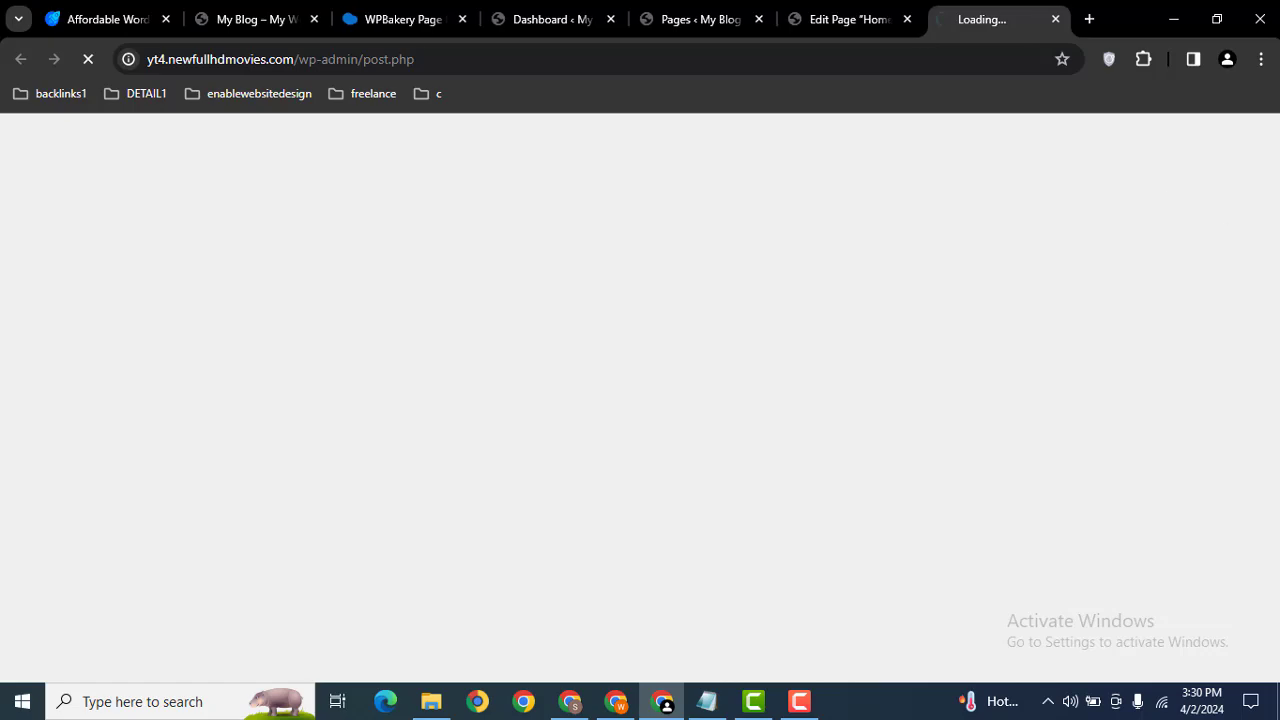
{"action": "scroll", "coordinate": [640, 400], "scroll_direction": "down", "scroll_amount": 8}
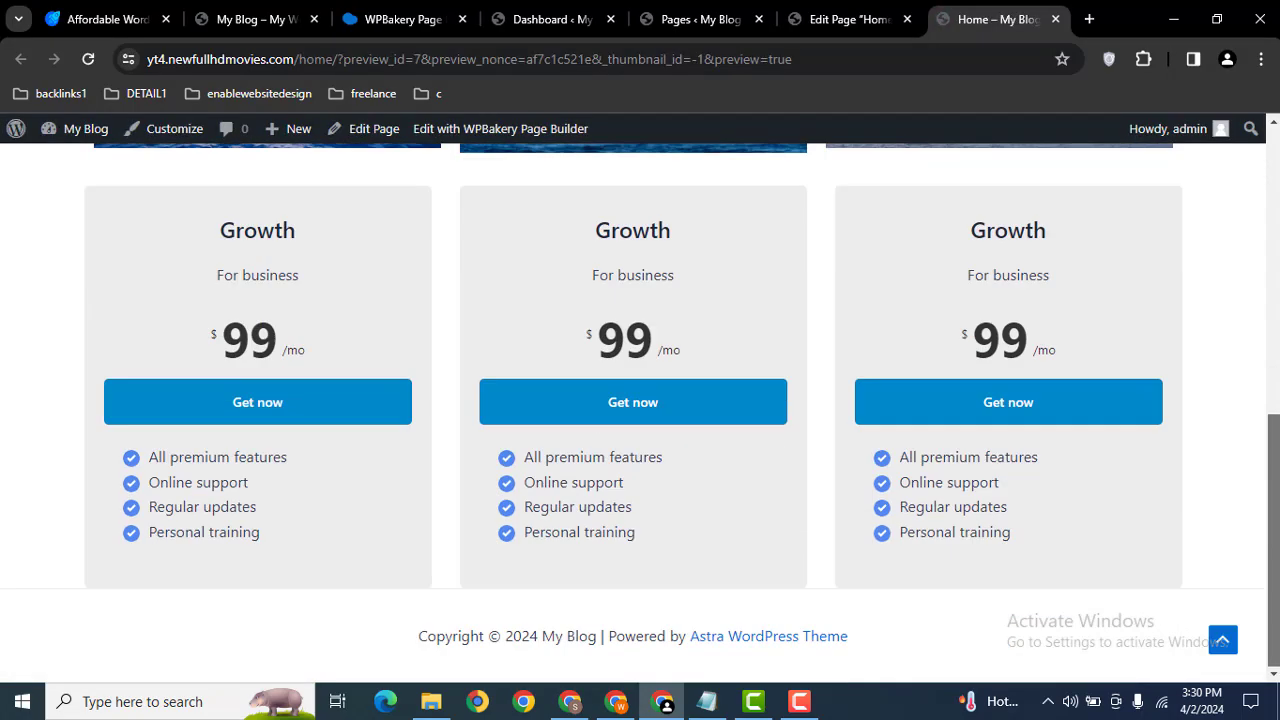
{"action": "scroll", "coordinate": [640, 400], "scroll_direction": "up", "scroll_amount": 1}
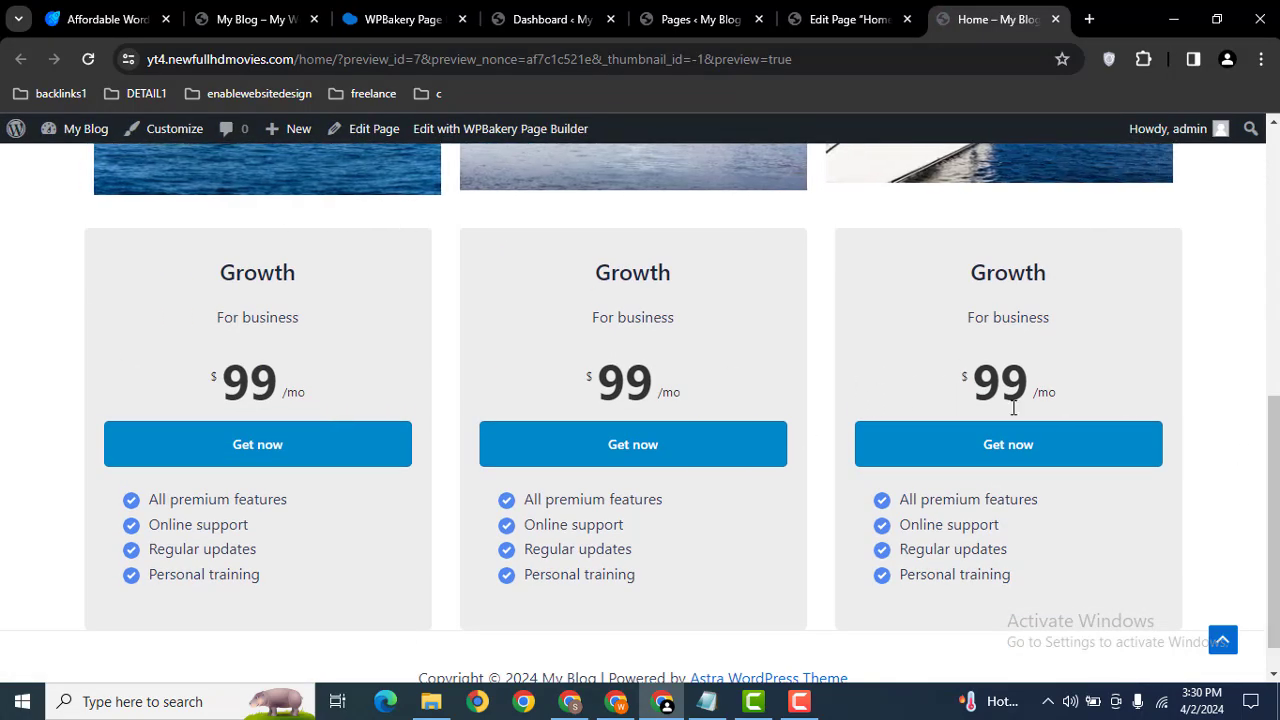
Step: Return to the page editor and change the heading of the first column's pricing table to "Basic"
{"action": "left_click", "coordinate": [850, 19]}
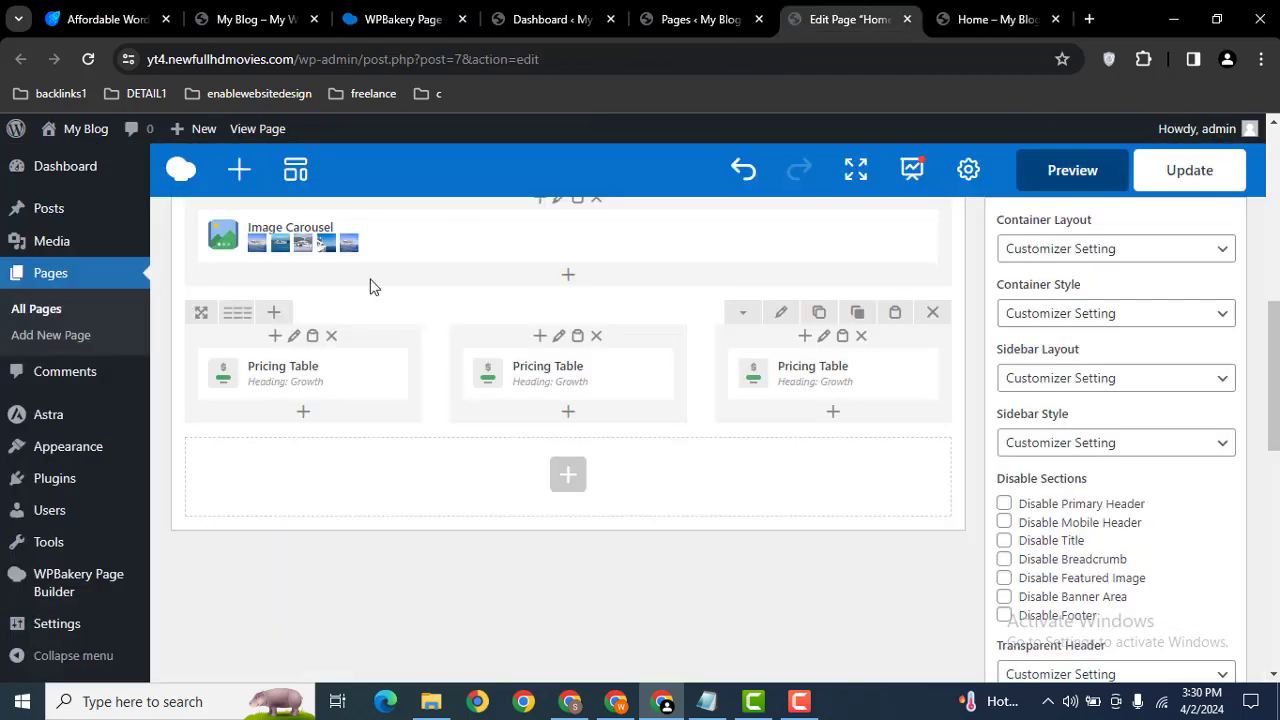
{"action": "left_click", "coordinate": [308, 378]}
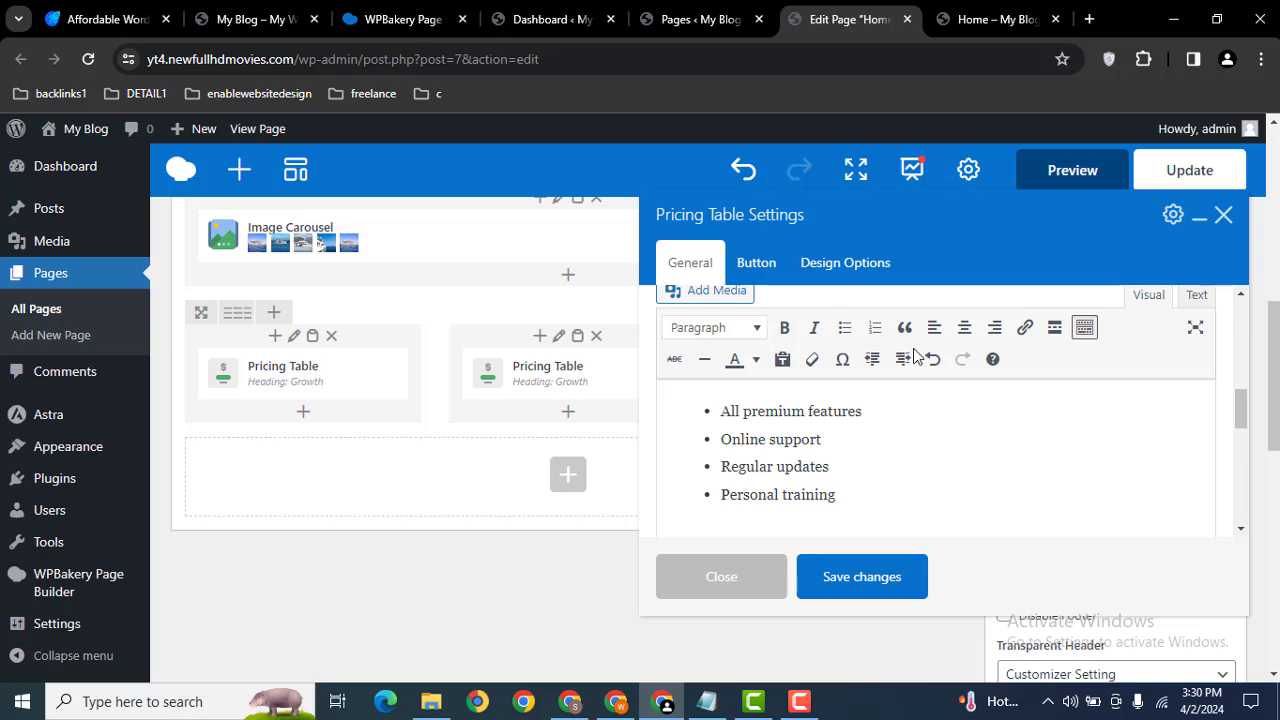
{"action": "left_click_drag", "start_coordinate": [1240, 408], "coordinate": [1231, 313]}
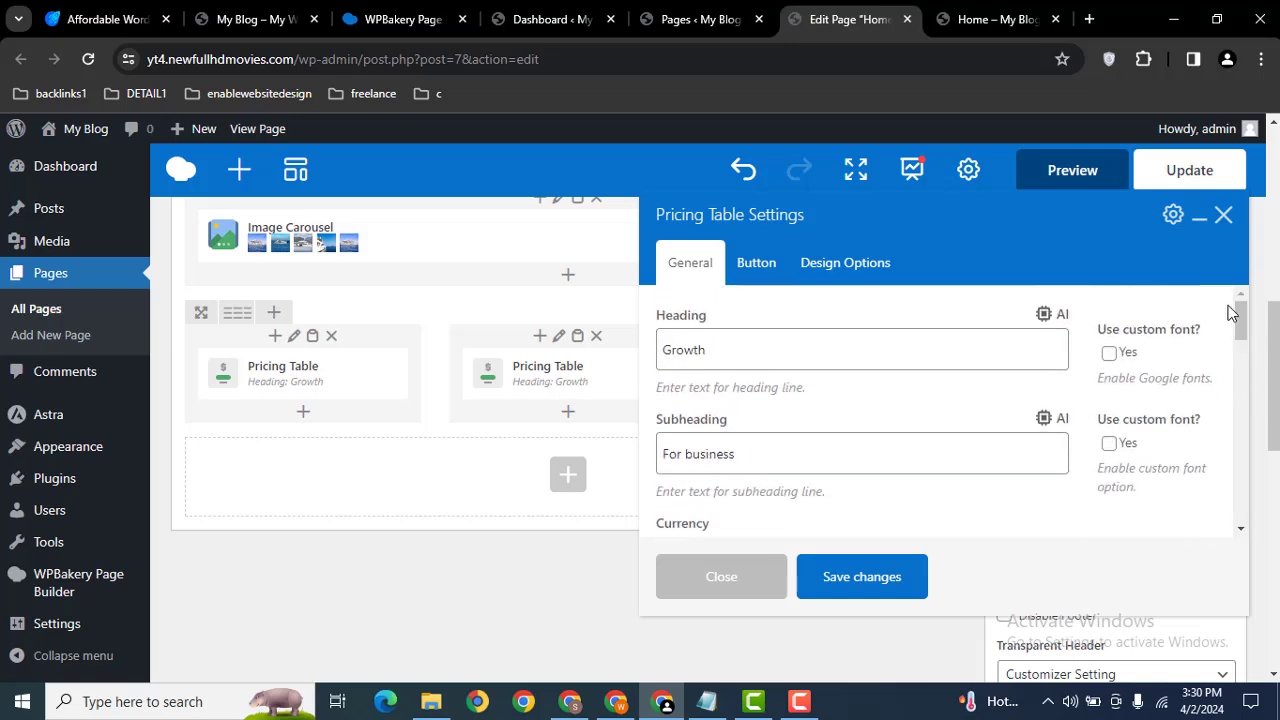
{"action": "left_click", "coordinate": [846, 352]}
{"action": "key", "text": "ctrl+a"}
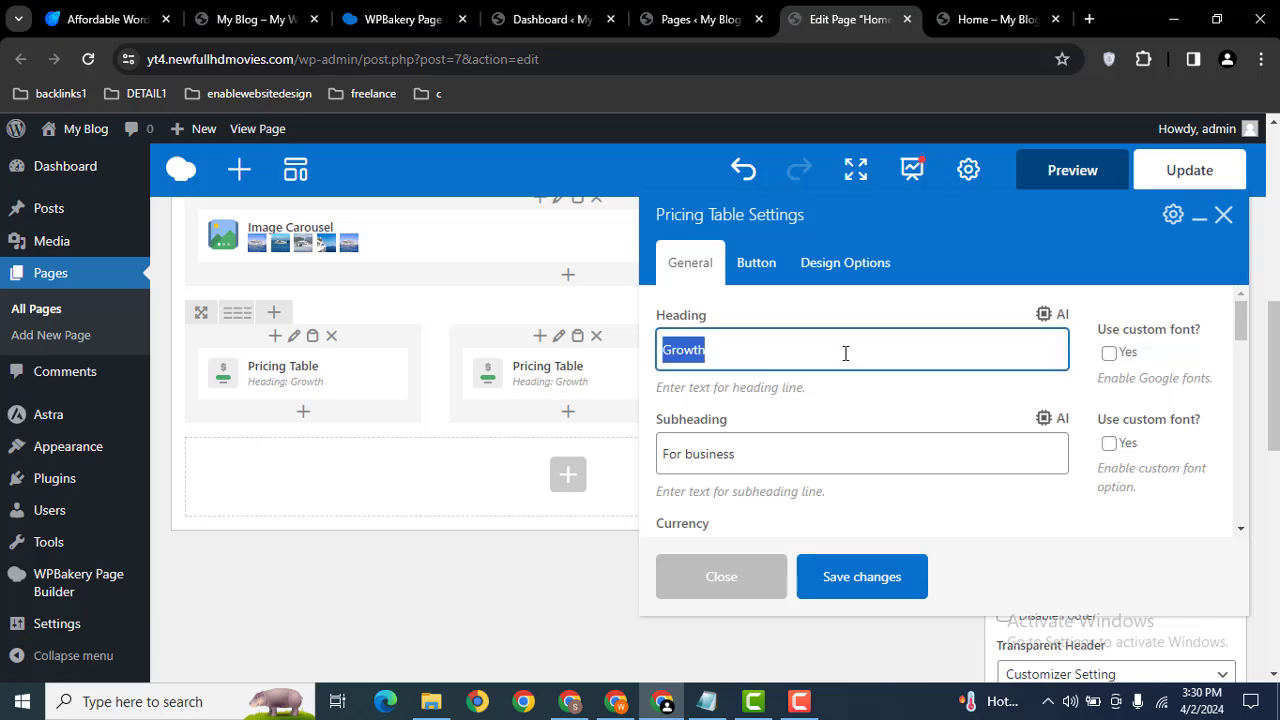
{"action": "key", "text": "Caps_Lock"}
{"action": "type", "text": "B"}
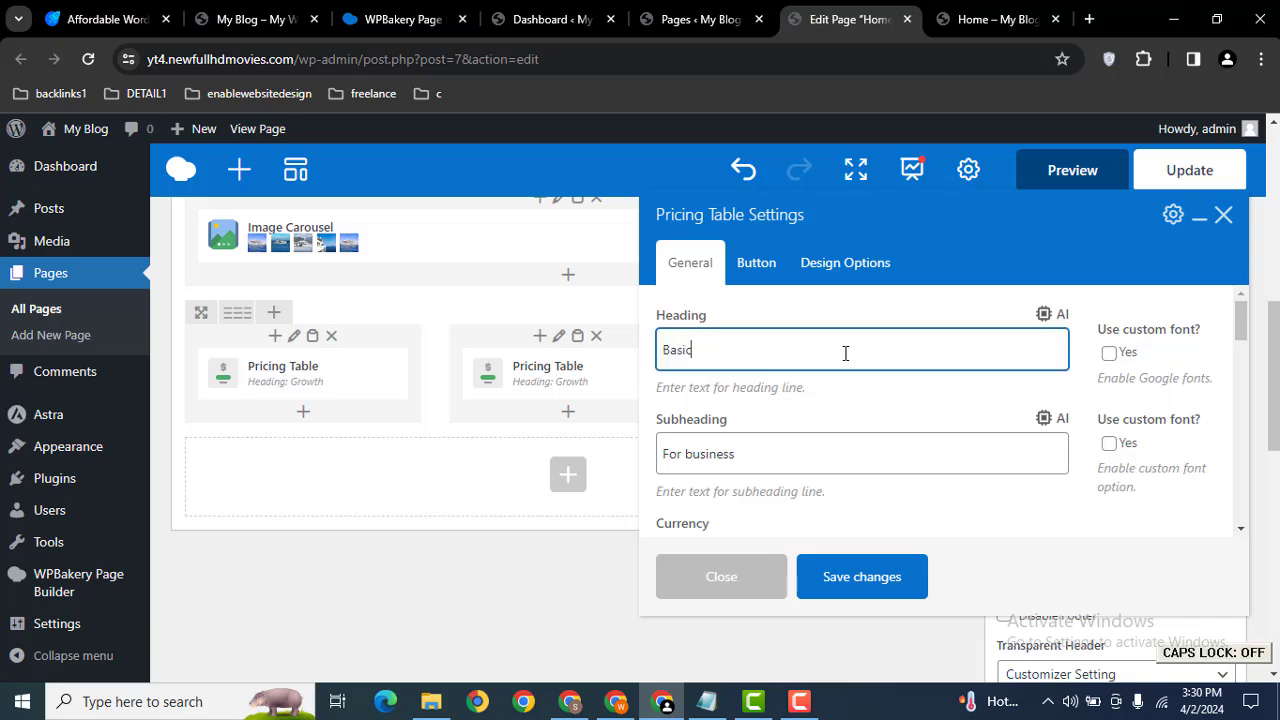
Step: Finish entering the heading "Basic" and compare the pricing table's remaining general fields with the page preview
{"action": "type", "text": "asic"}
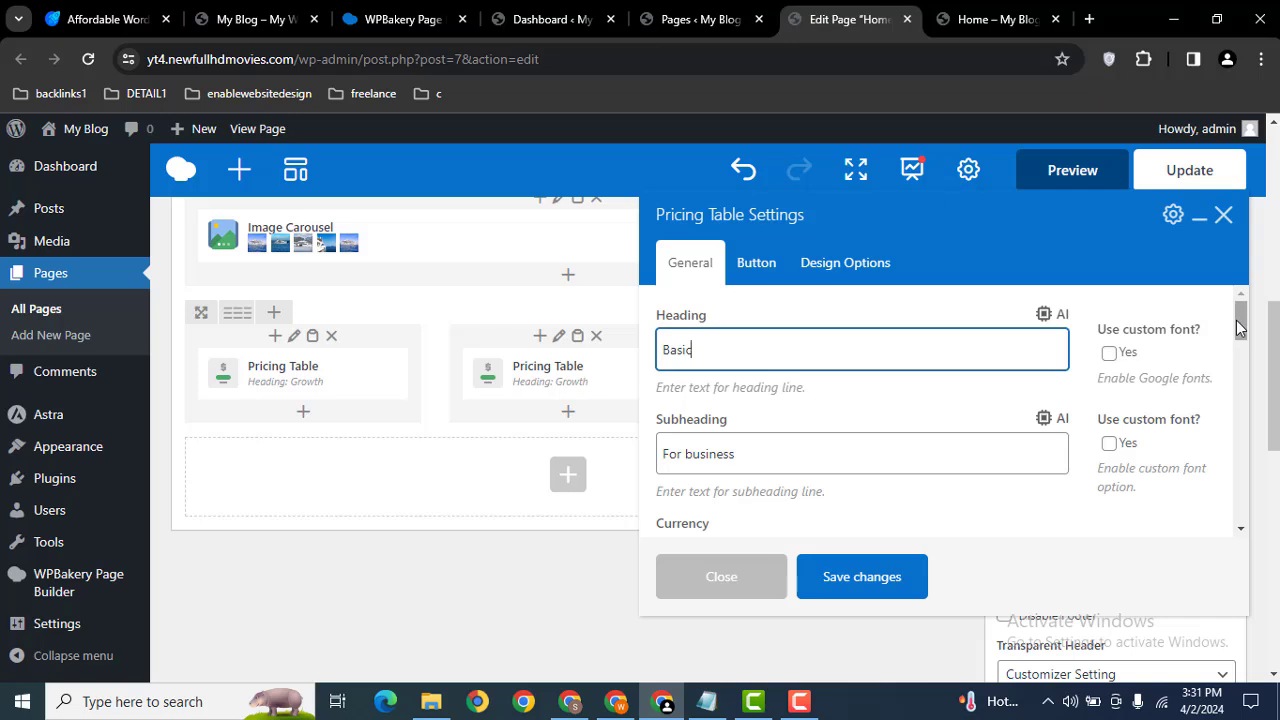
{"action": "left_click_drag", "start_coordinate": [1240, 326], "coordinate": [1240, 345]}
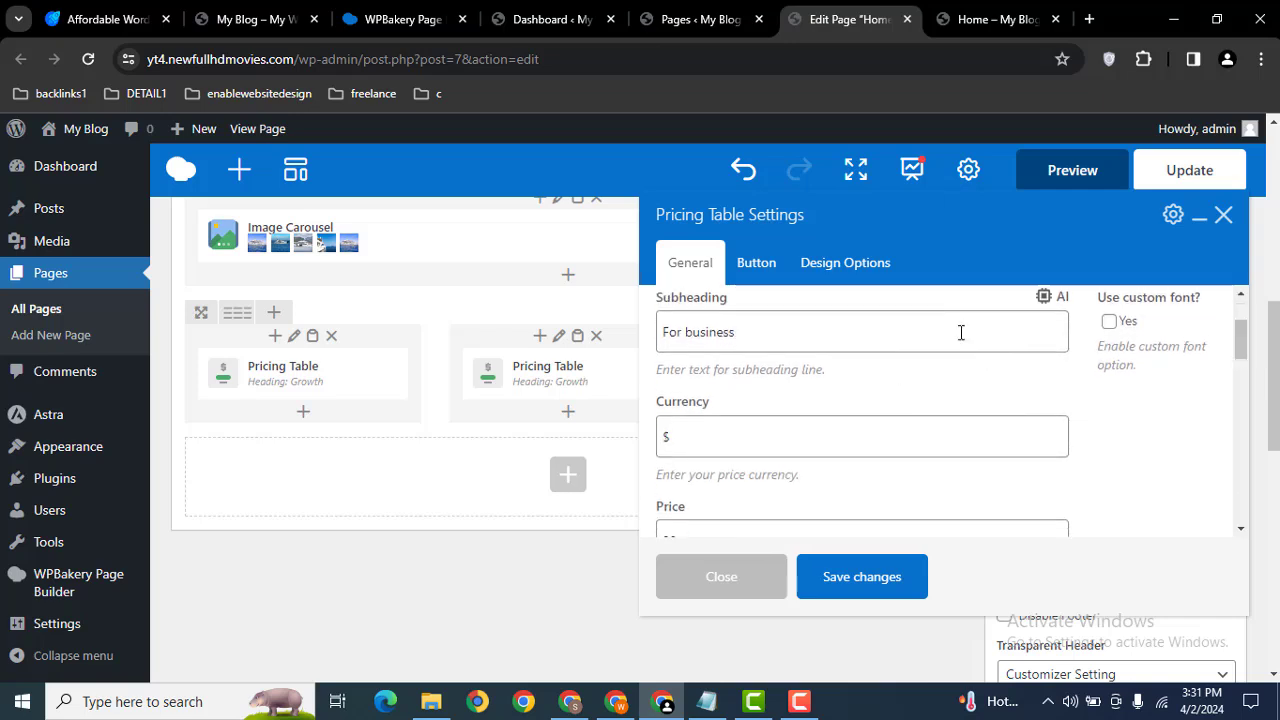
{"action": "left_click_drag", "start_coordinate": [1240, 350], "coordinate": [1241, 398]}
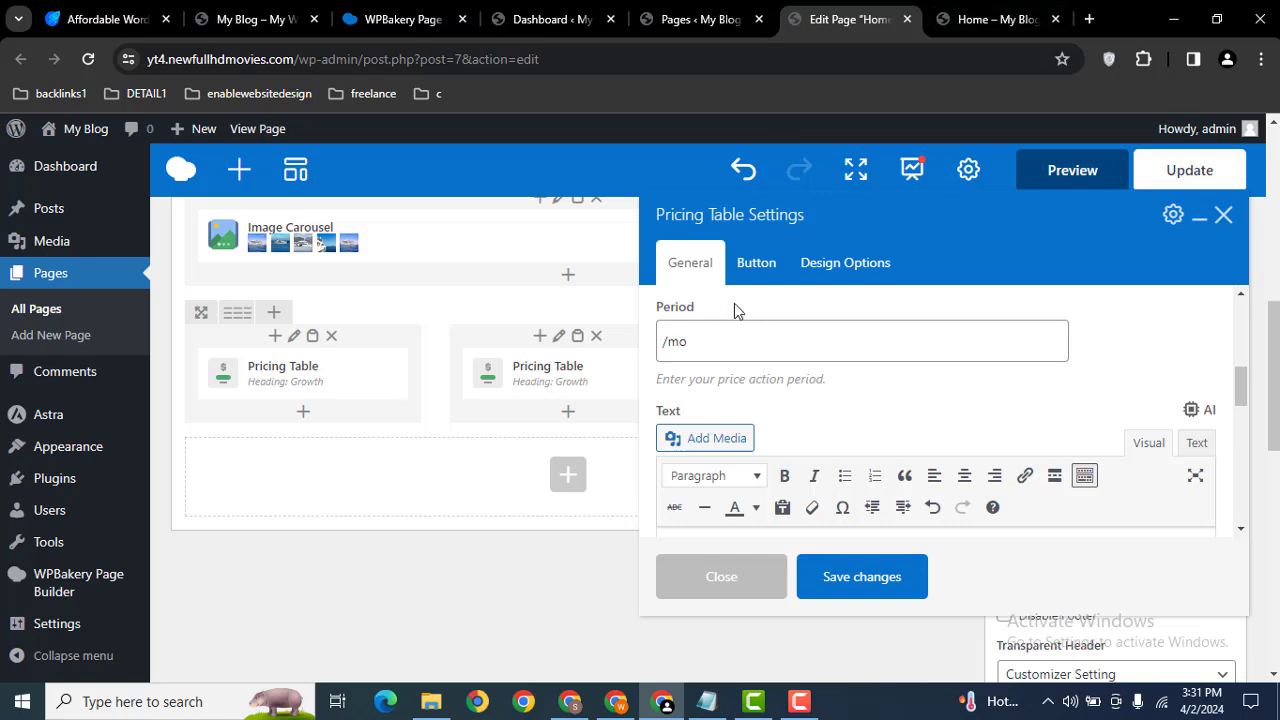
{"action": "left_click", "coordinate": [993, 18]}
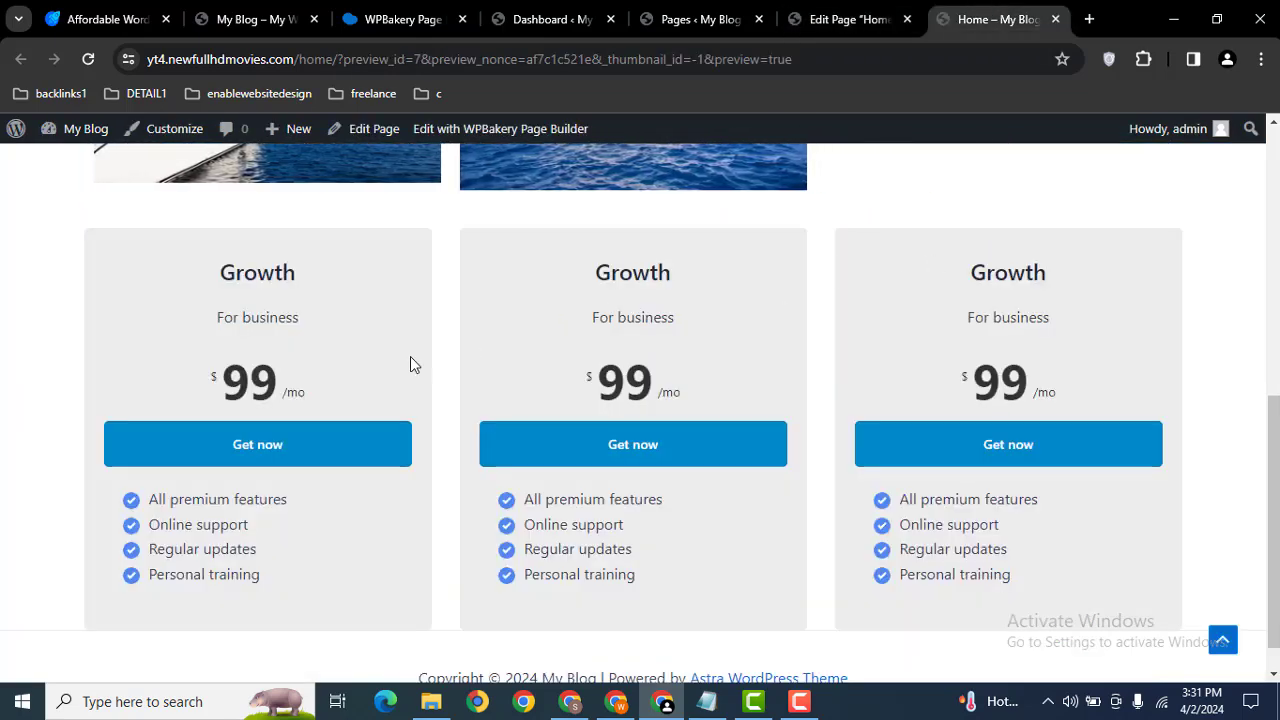
{"action": "left_click_drag", "start_coordinate": [410, 364], "coordinate": [540, 352]}
{"action": "left_click", "coordinate": [850, 19]}
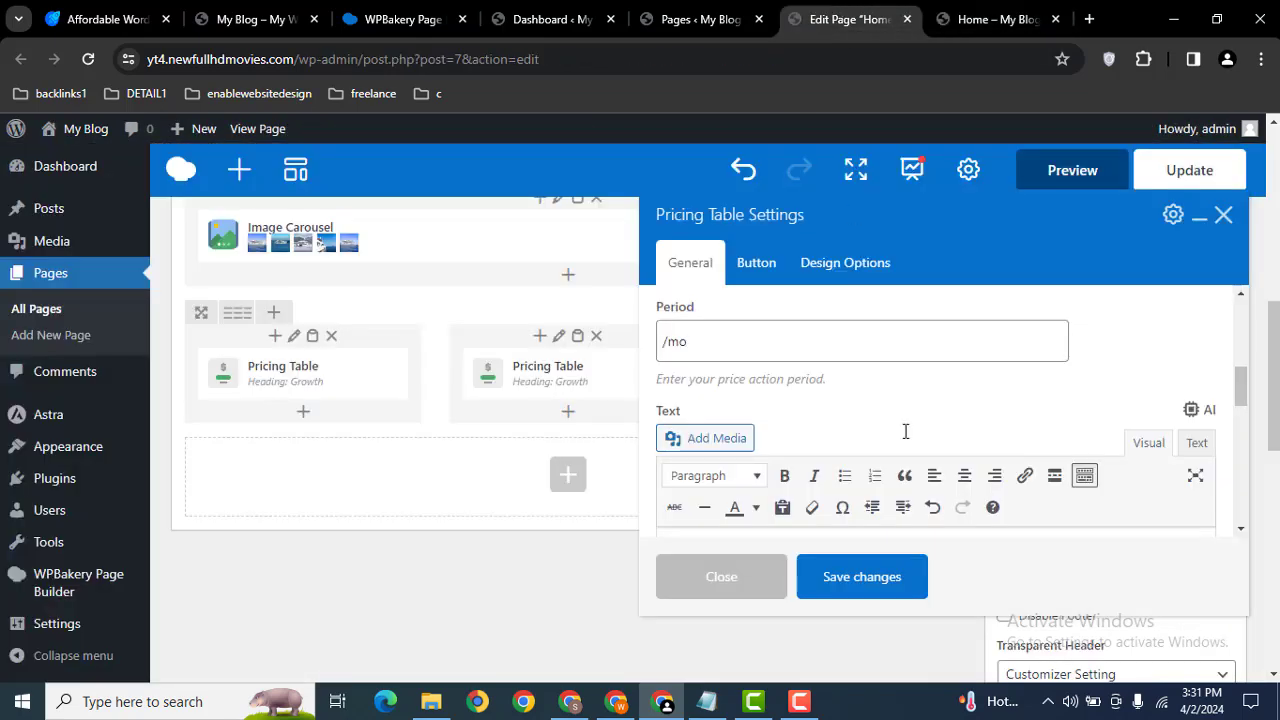
Step: Add "24/7 Support" as a new bullet after "Personal training" in the pricing table's feature list
{"action": "left_click_drag", "start_coordinate": [1240, 382], "coordinate": [1240, 422]}
{"action": "left_click_drag", "start_coordinate": [836, 442], "coordinate": [734, 386]}
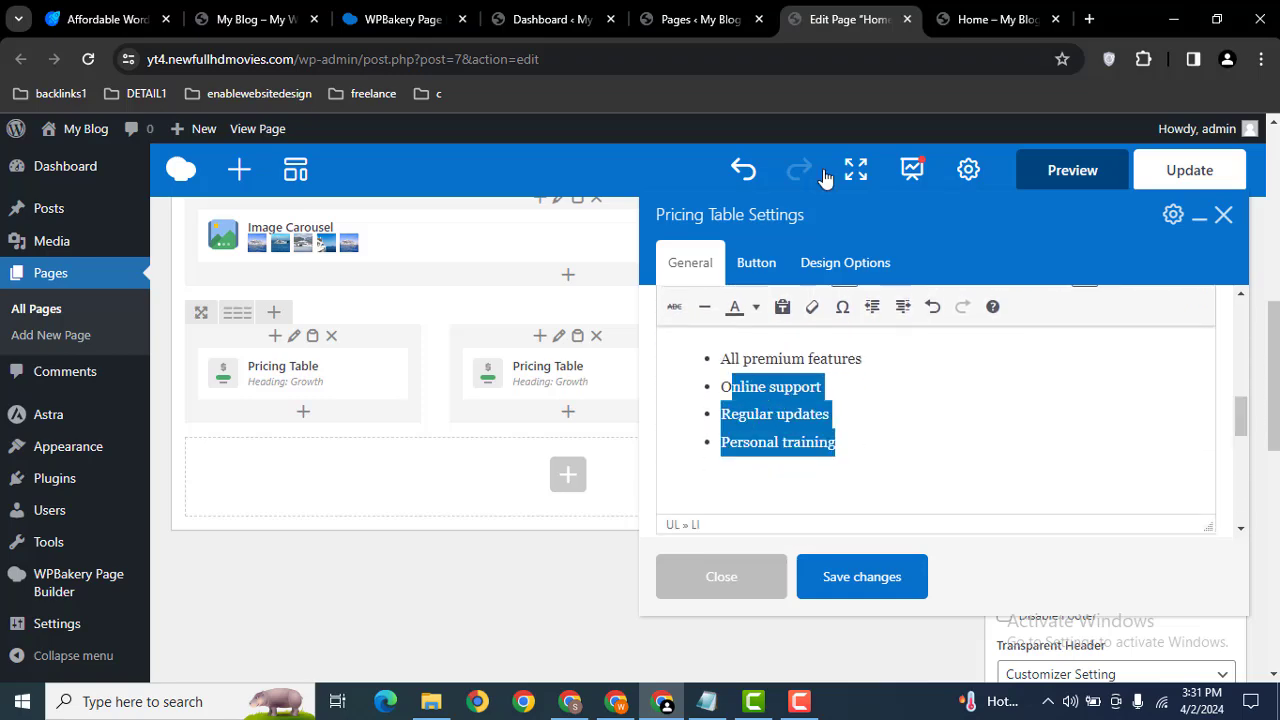
{"action": "left_click", "coordinate": [1033, 9]}
{"action": "left_click", "coordinate": [390, 577]}
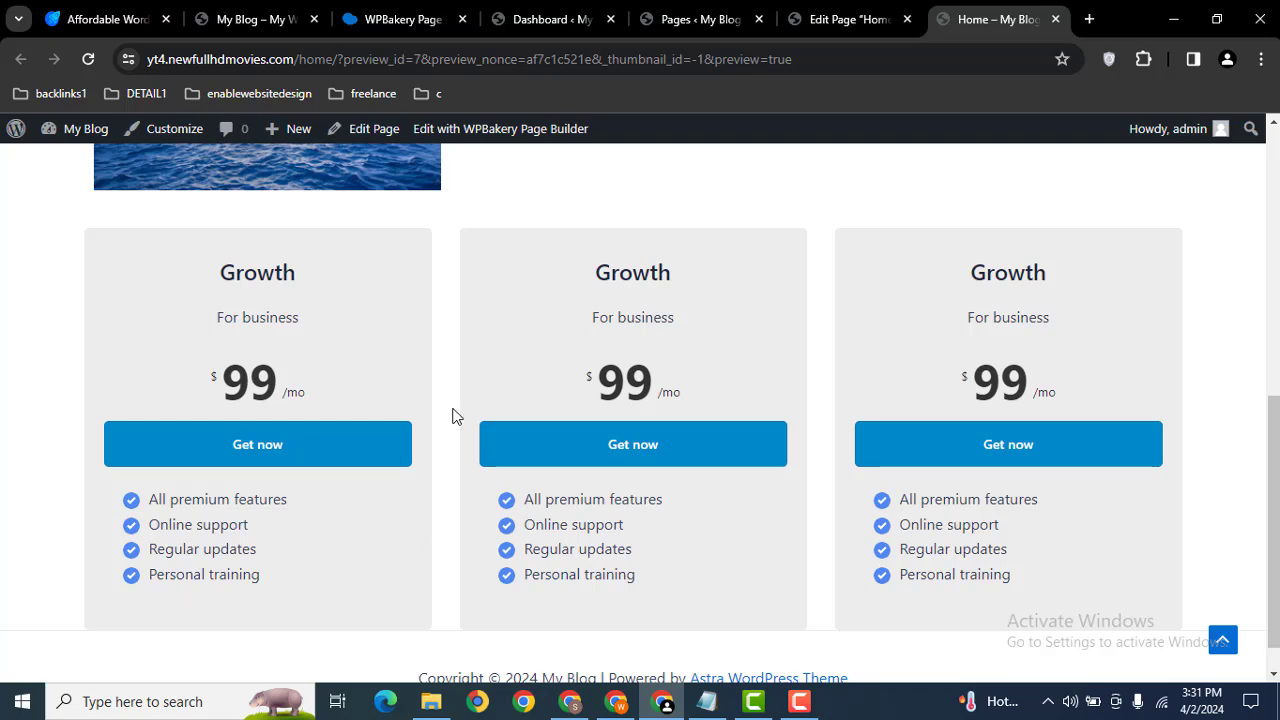
{"action": "left_click", "coordinate": [845, 19]}
{"action": "left_click", "coordinate": [831, 455]}
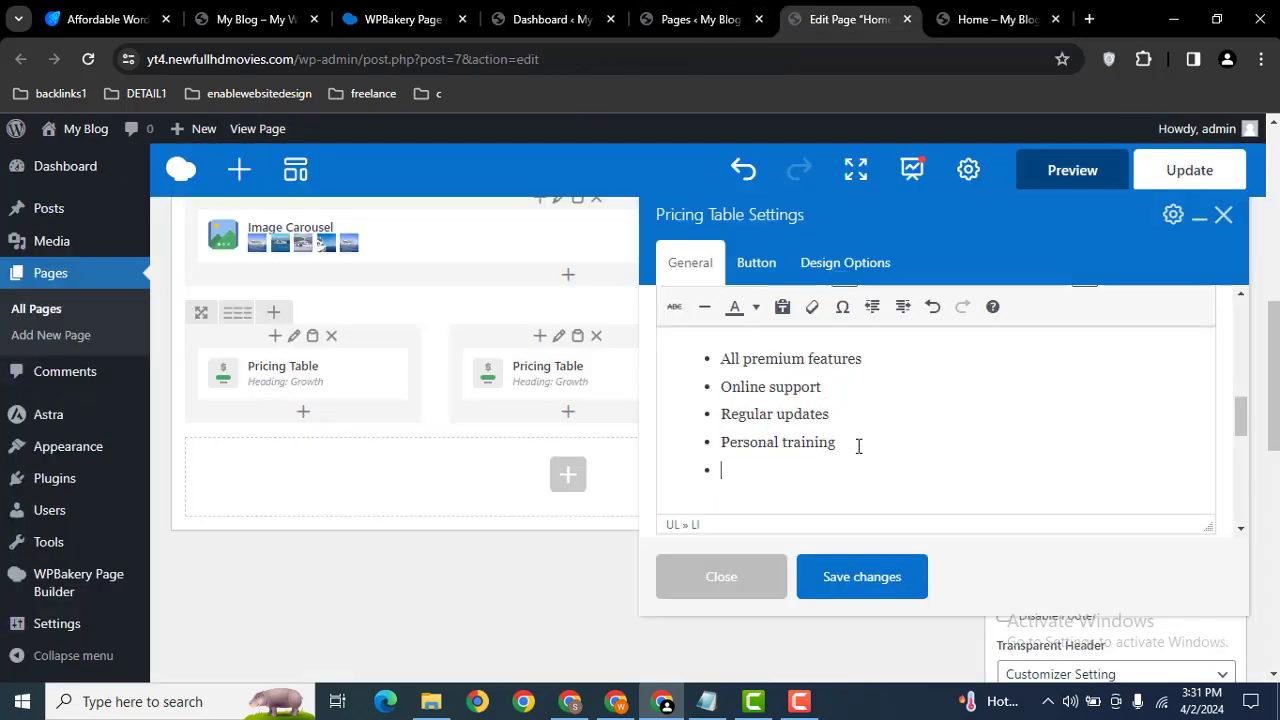
{"action": "key", "text": "Caps_Lock"}
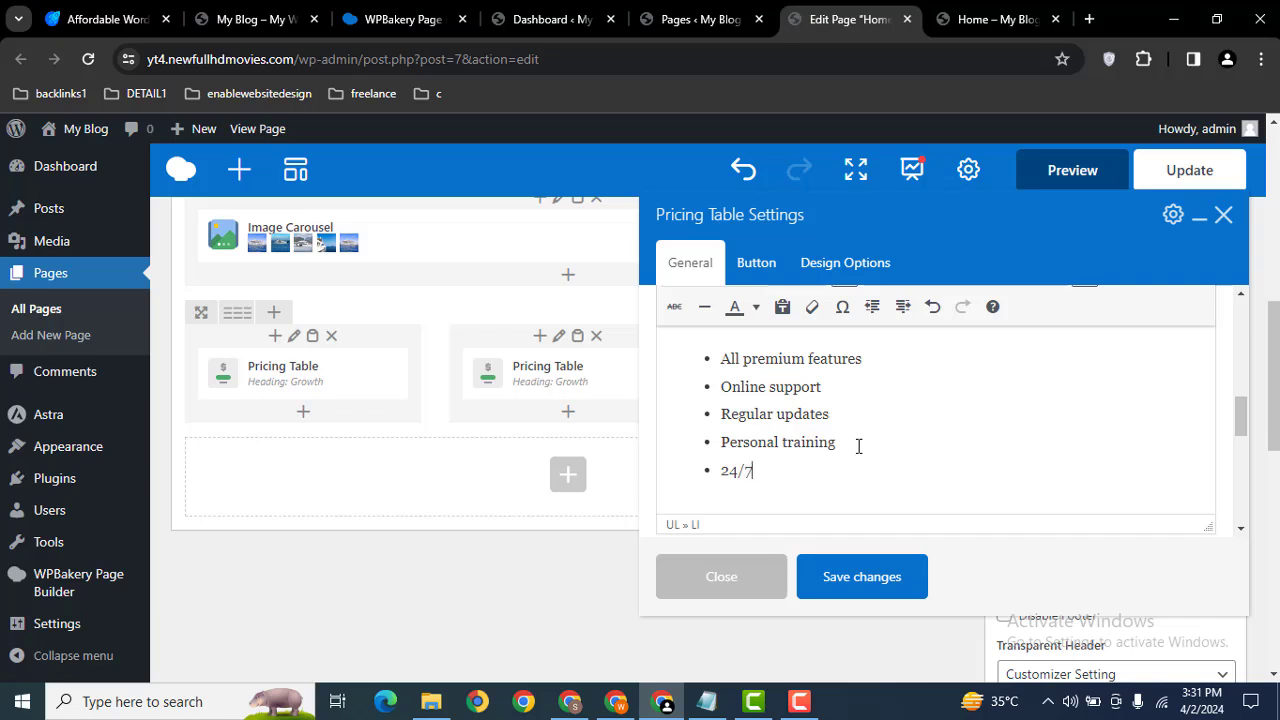
{"action": "type", "text": "S"}
{"action": "key", "text": "Caps_Lock"}
{"action": "type", "text": "upport"}
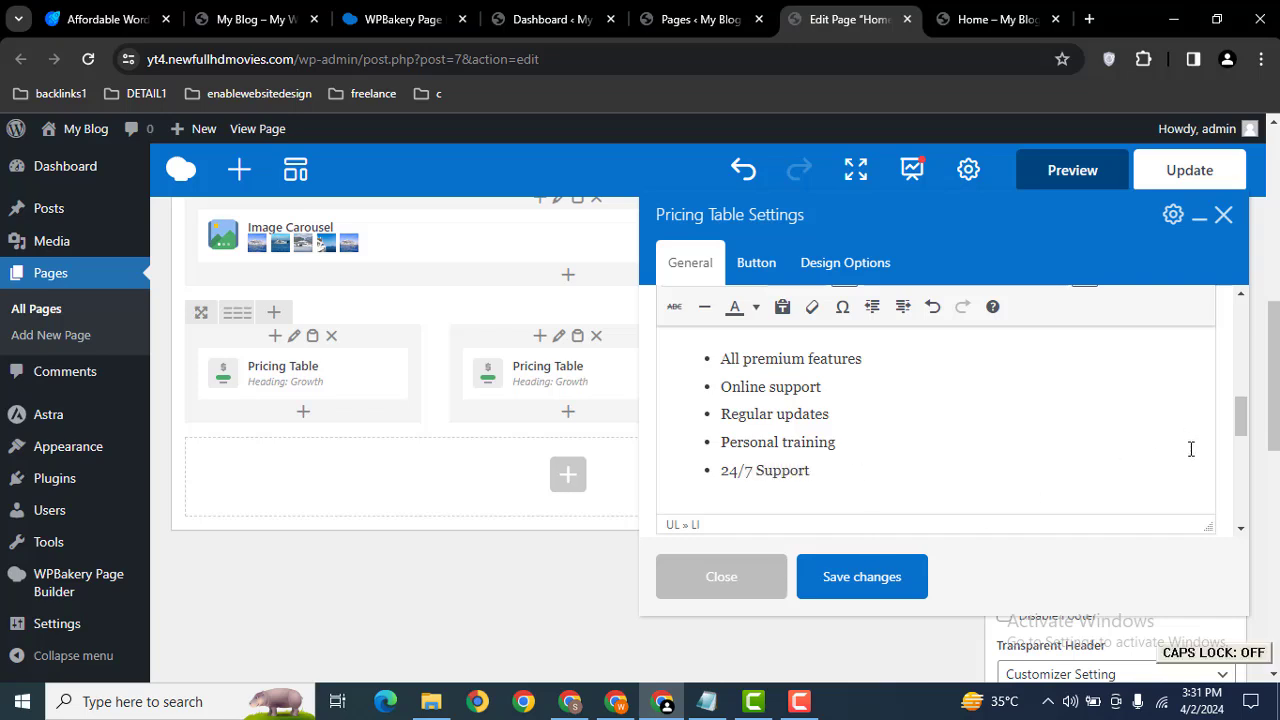
Step: Change the color of the feature list markers to pink
{"action": "scroll", "coordinate": [1238, 449], "scroll_direction": "down", "scroll_amount": 2}
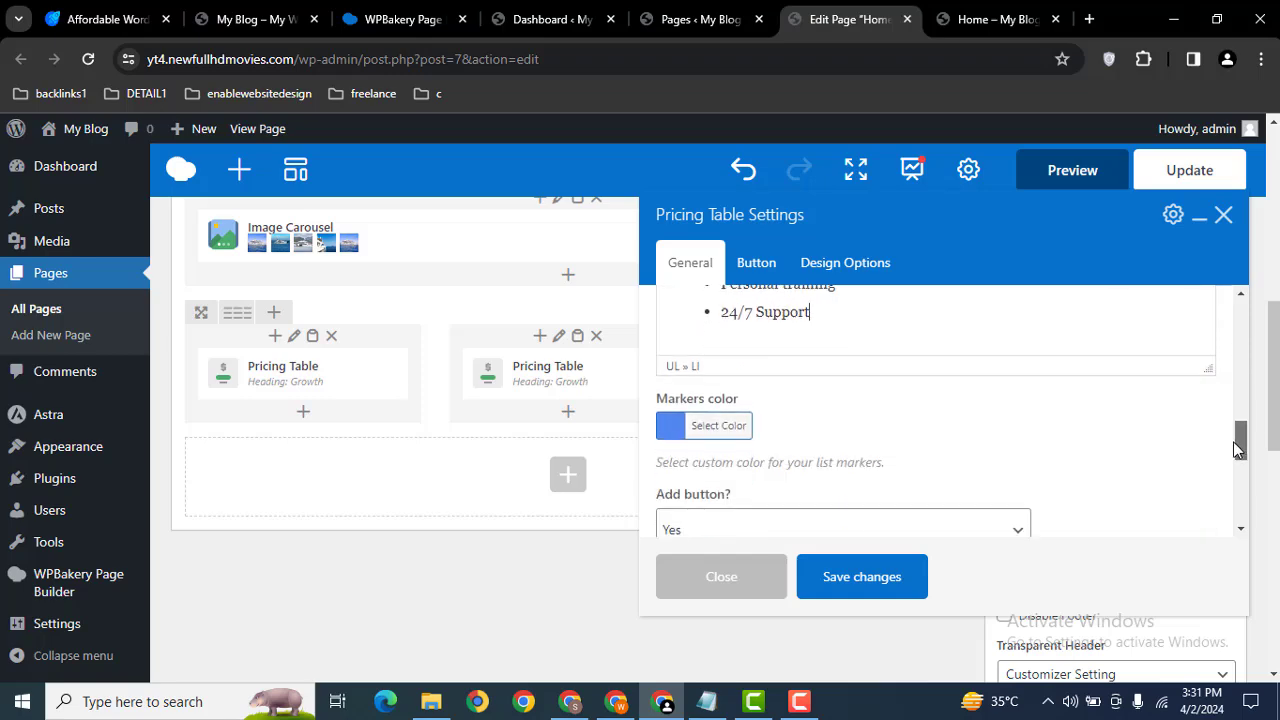
{"action": "scroll", "coordinate": [1238, 449], "scroll_direction": "down", "scroll_amount": 1}
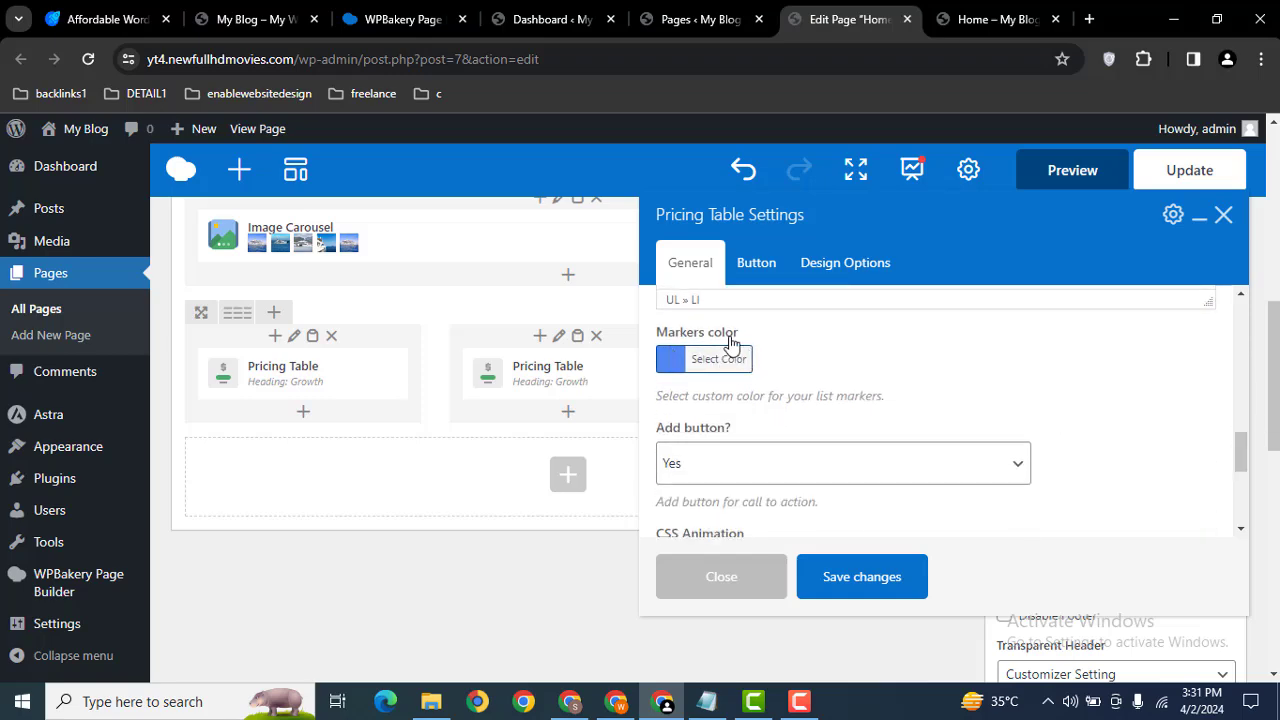
{"action": "left_click", "coordinate": [1000, 19]}
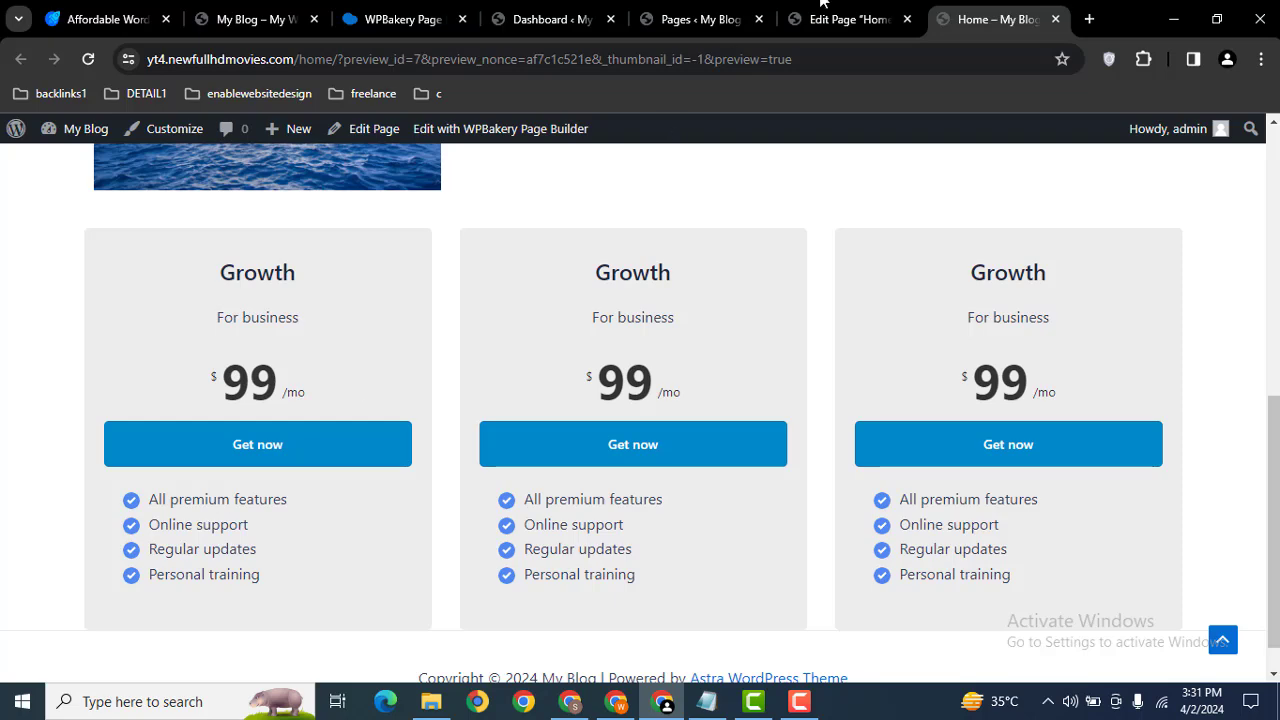
{"action": "left_click", "coordinate": [848, 19]}
{"action": "left_click", "coordinate": [705, 359]}
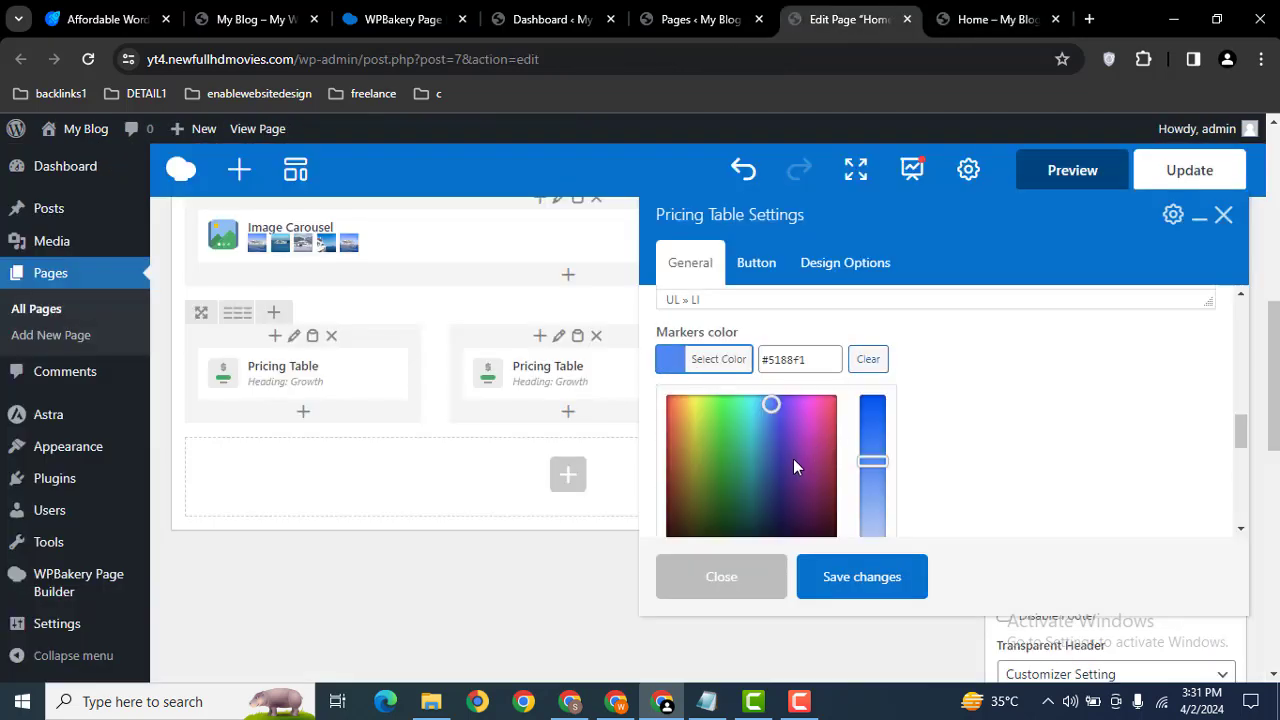
{"action": "left_click", "coordinate": [872, 461]}
{"action": "left_click", "coordinate": [819, 408]}
{"action": "left_click", "coordinate": [968, 381]}
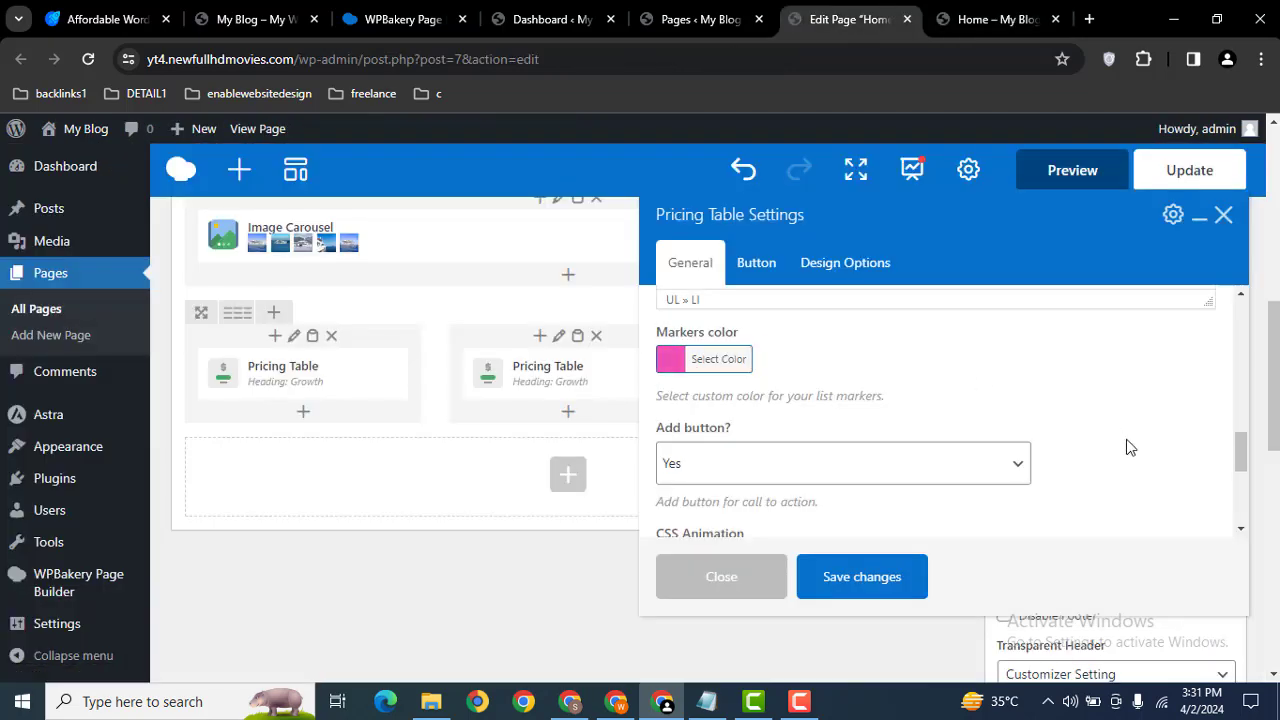
Step: Keep the Add button option set to Yes and review the remaining general settings of the pricing table
{"action": "scroll", "coordinate": [1200, 447], "scroll_direction": "down", "scroll_amount": 1}
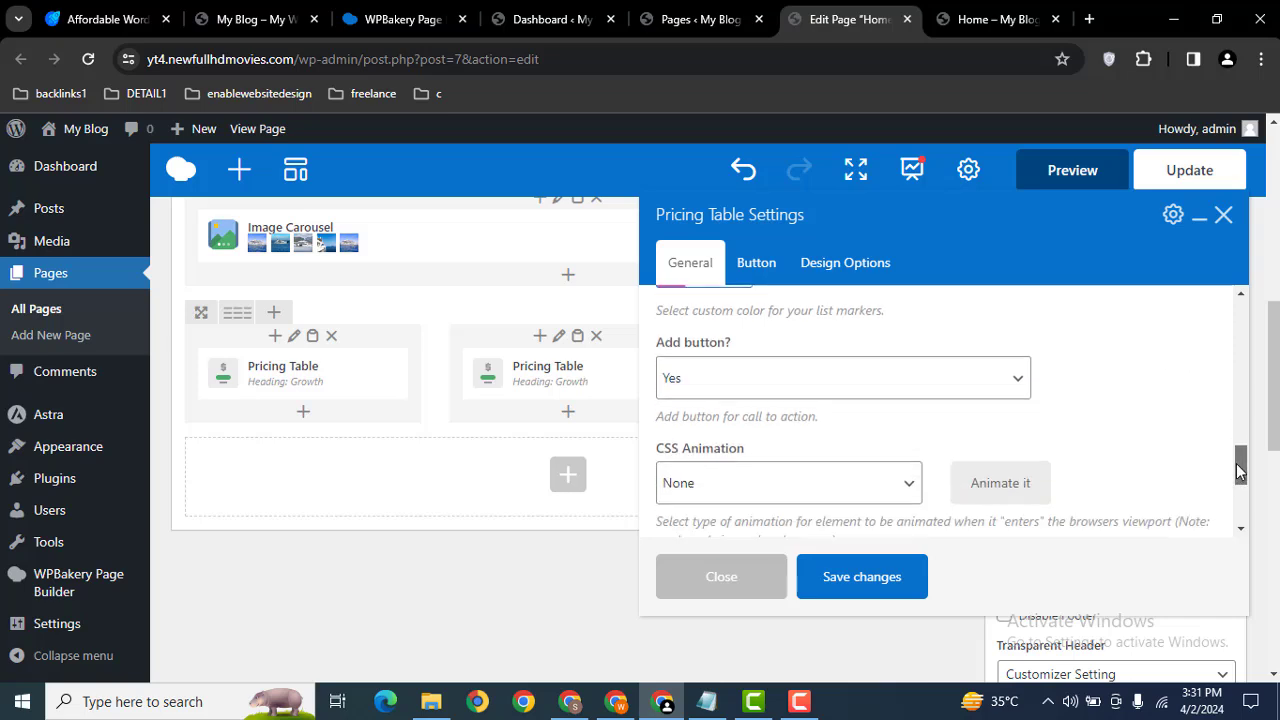
{"action": "left_click", "coordinate": [872, 390]}
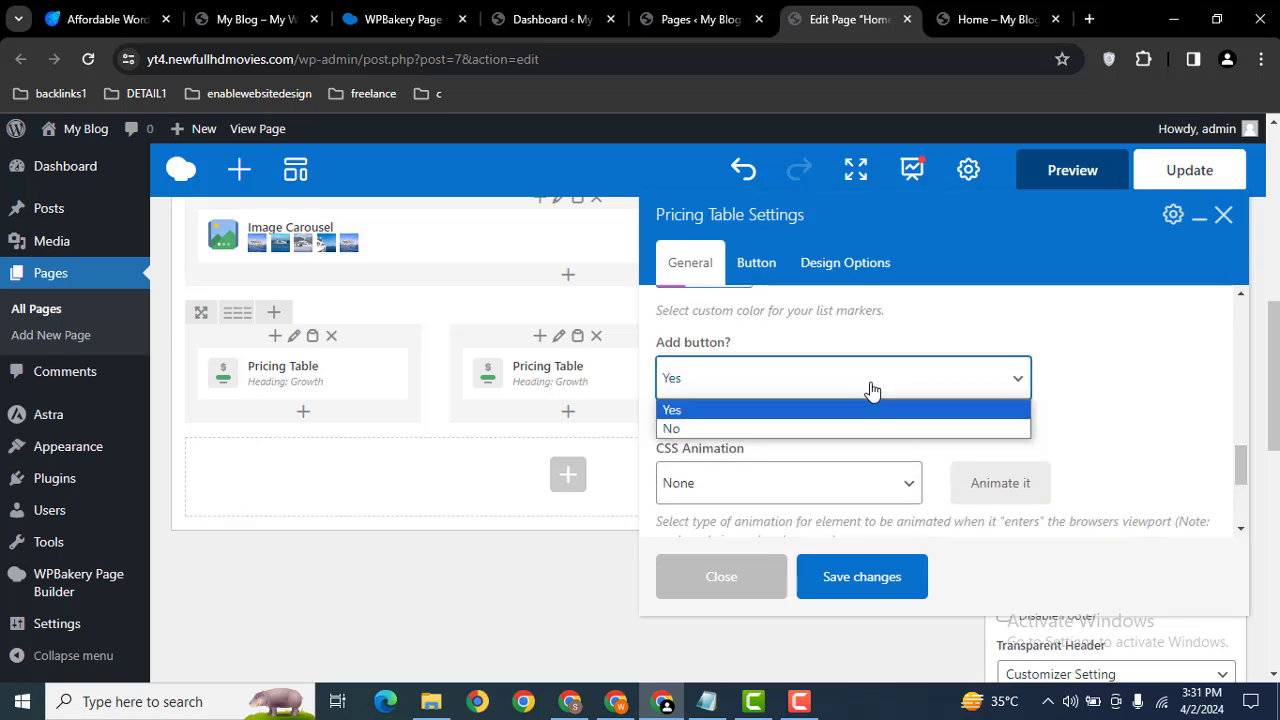
{"action": "left_click", "coordinate": [810, 411]}
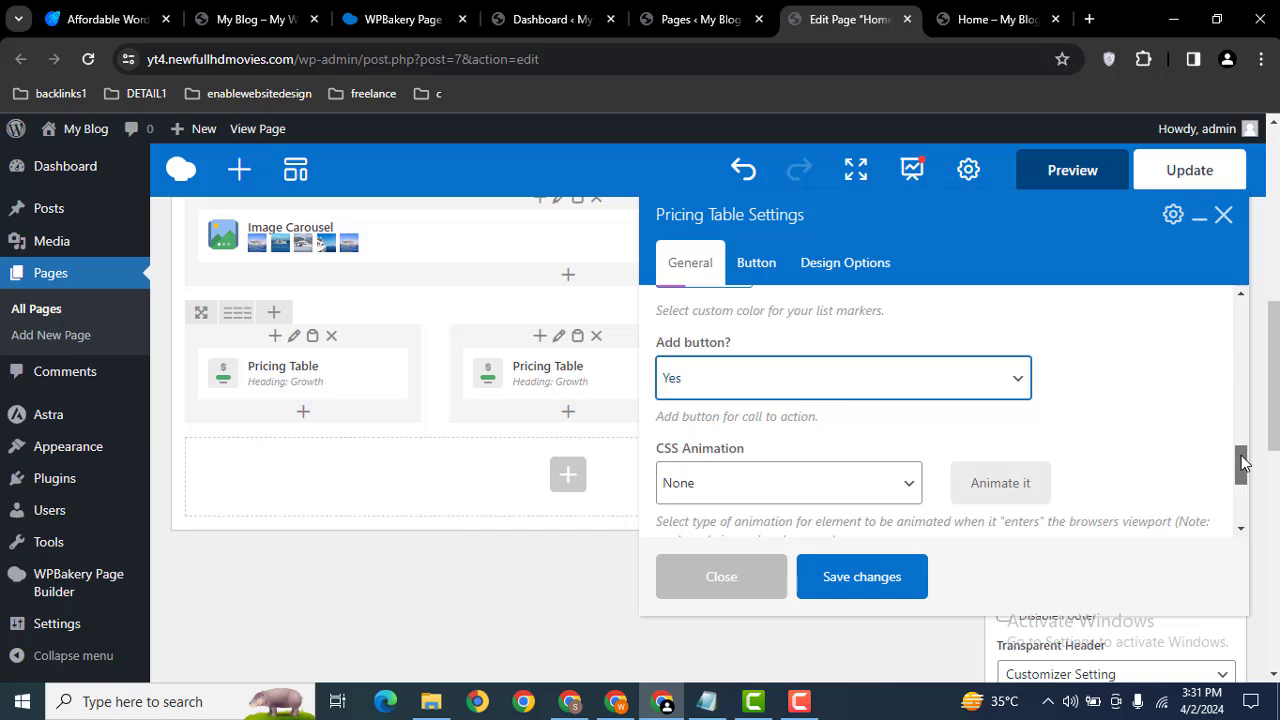
{"action": "left_click_drag", "start_coordinate": [1243, 462], "coordinate": [1247, 510]}
{"action": "scroll", "coordinate": [1200, 420], "scroll_direction": "up", "scroll_amount": 10}
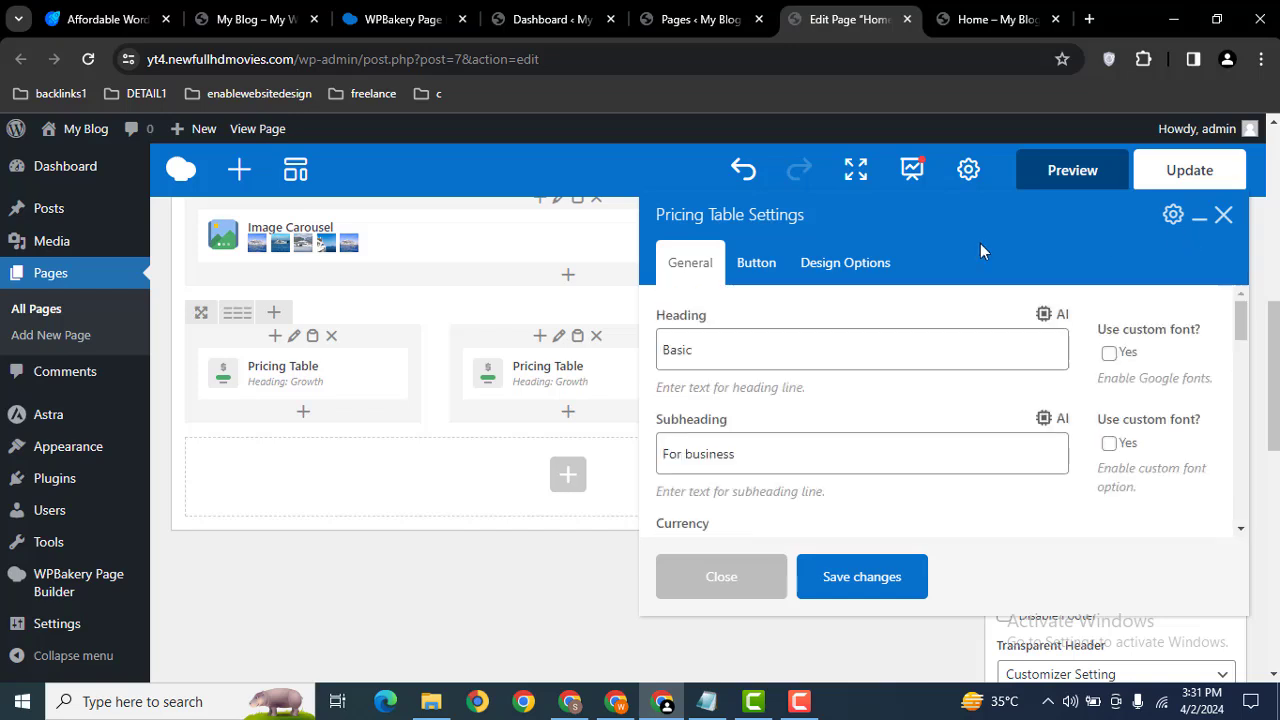
Step: Change the text of the pricing table's button to "Subscribe"
{"action": "left_click", "coordinate": [757, 263]}
{"action": "triple_click", "coordinate": [738, 344]}
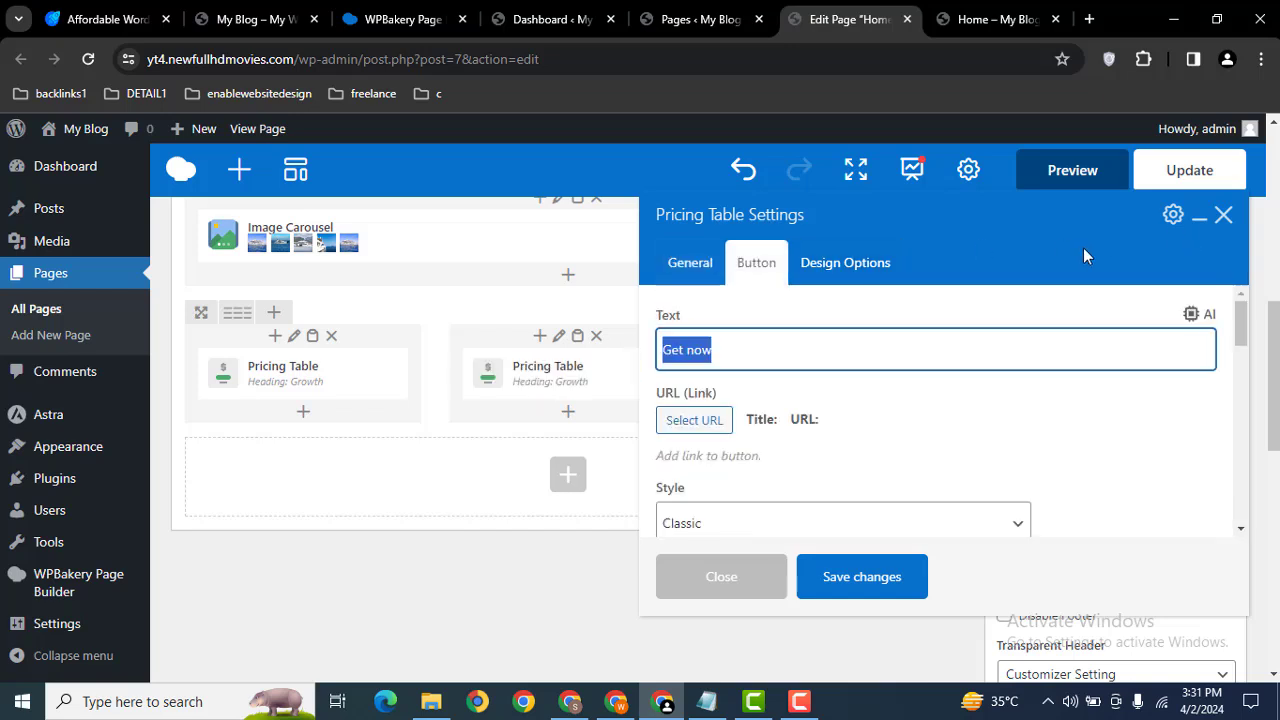
{"action": "key", "text": "Caps_Lock"}
{"action": "type", "text": "Subscirb"}
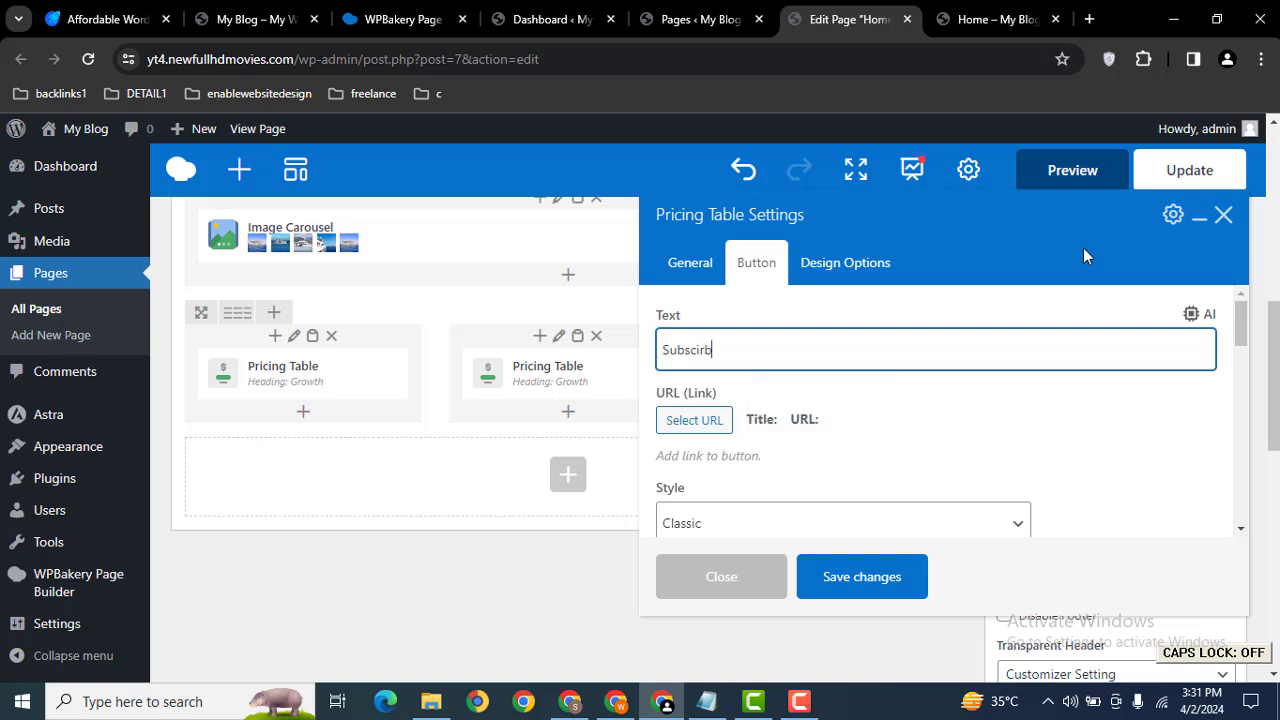
{"action": "key", "text": "BackSpace"}
{"action": "key", "text": "BackSpace"}
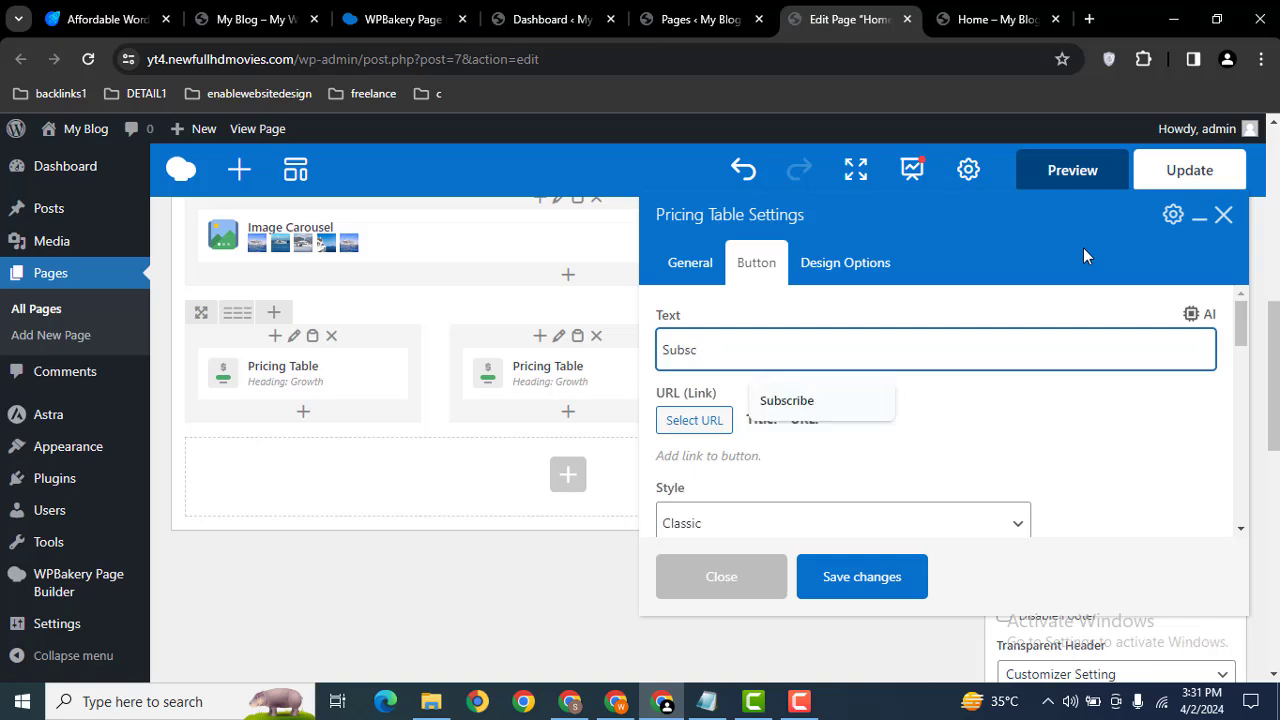
{"action": "type", "text": "ribe"}
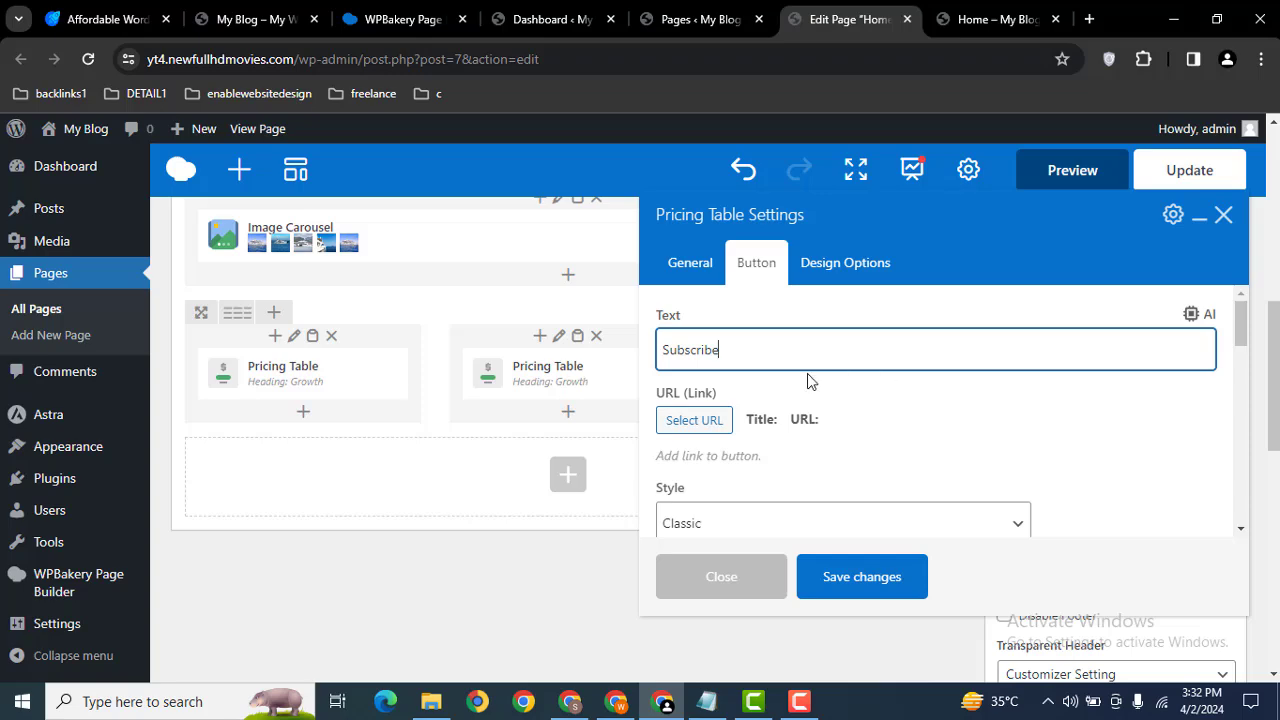
{"action": "left_click", "coordinate": [694, 420]}
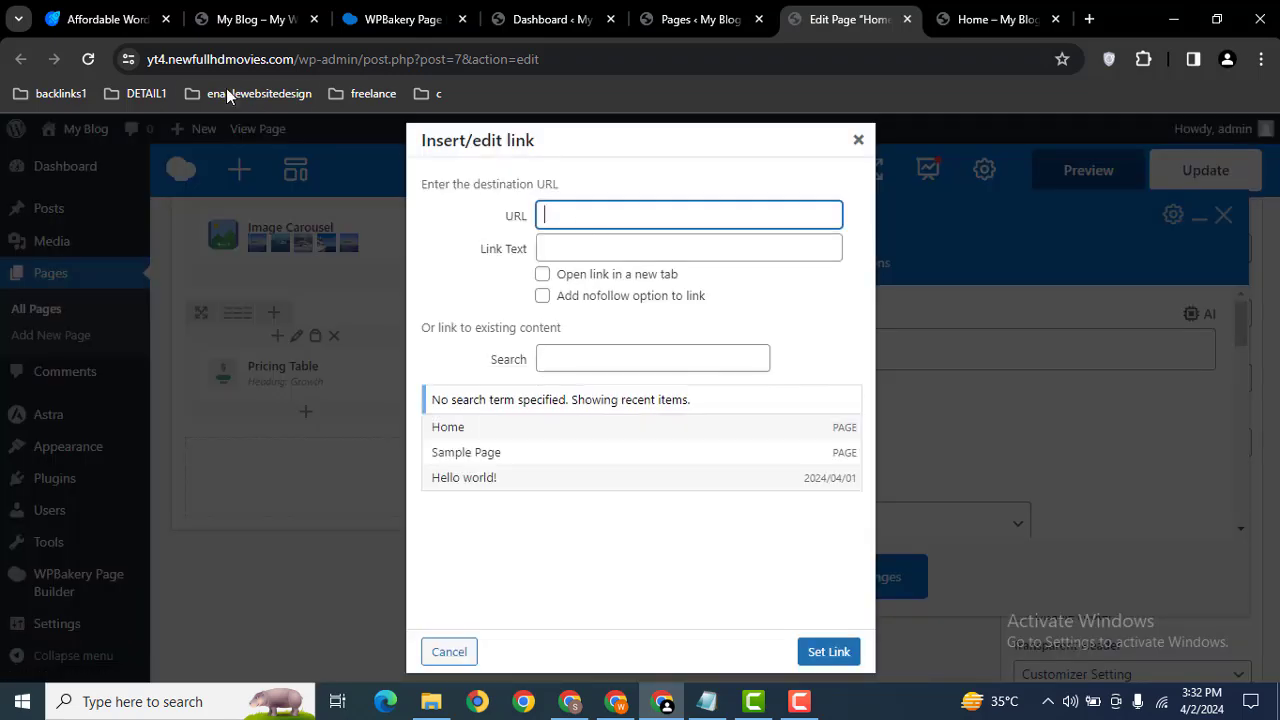
{"action": "left_click", "coordinate": [100, 4]}
{"action": "left_click", "coordinate": [222, 56]}
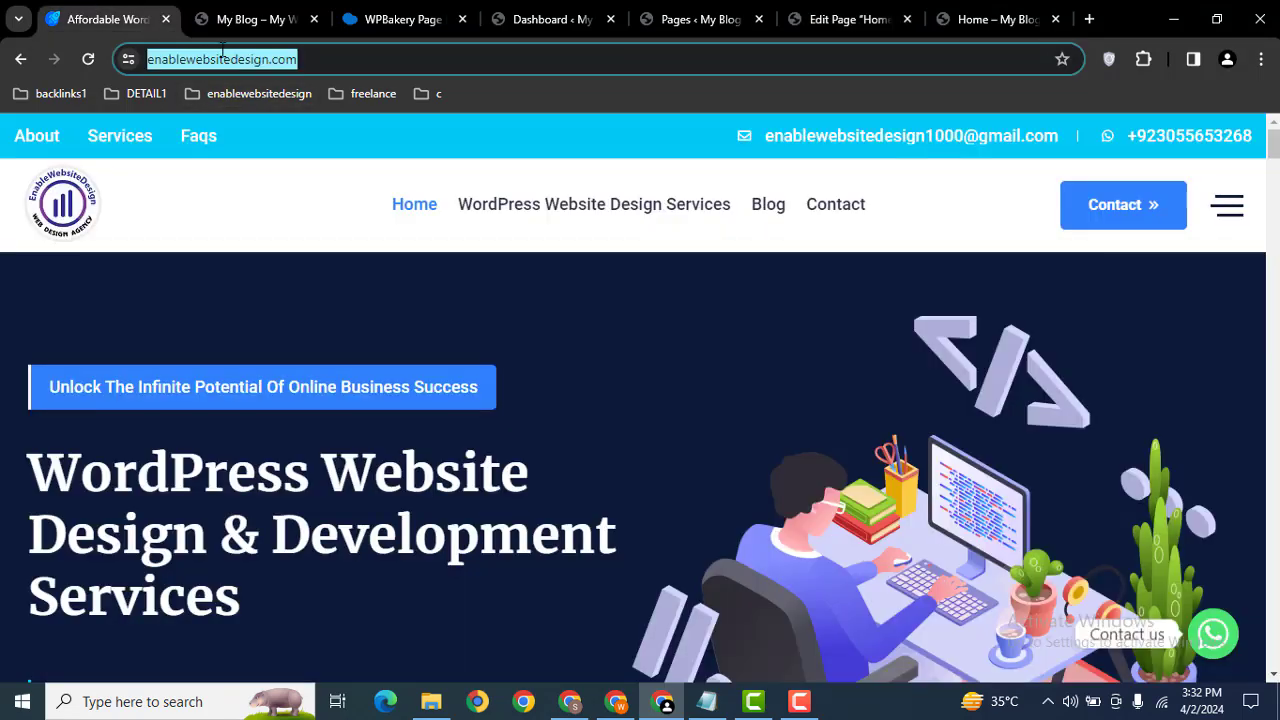
{"action": "key", "text": "ctrl+c"}
{"action": "left_click", "coordinate": [833, 10]}
{"action": "key", "text": "ctrl+v"}
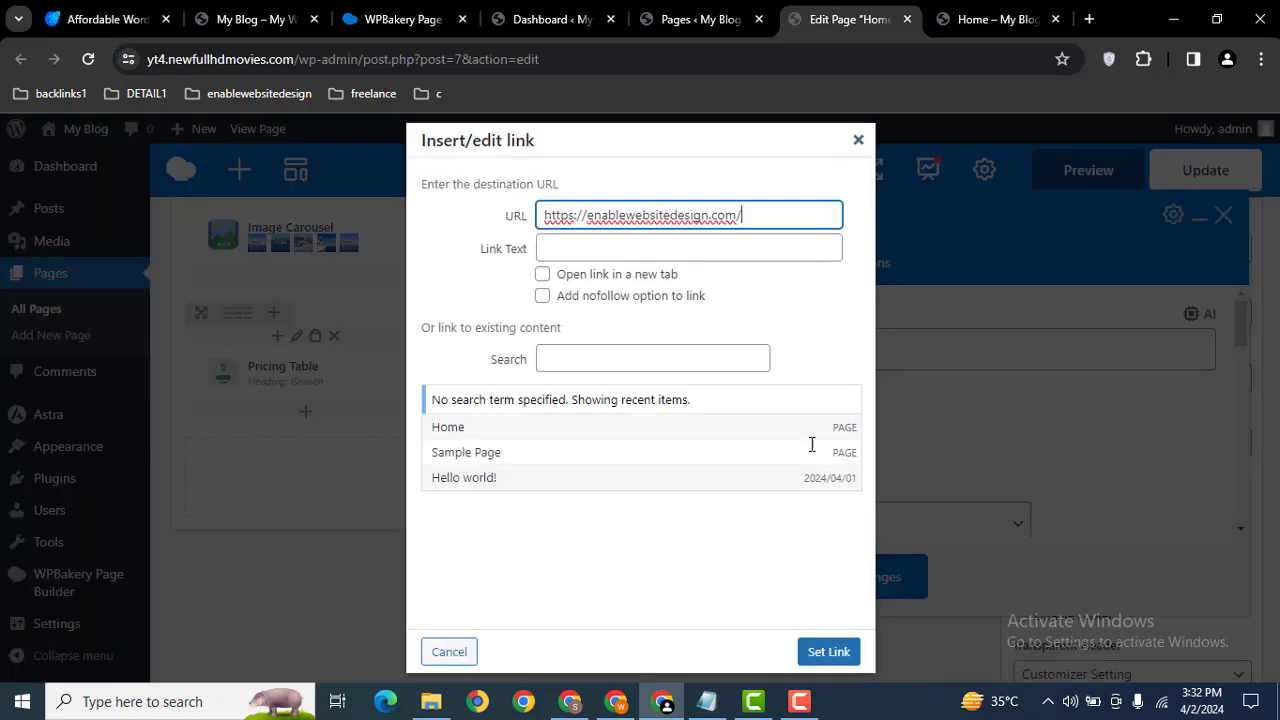
{"action": "left_click", "coordinate": [830, 648]}
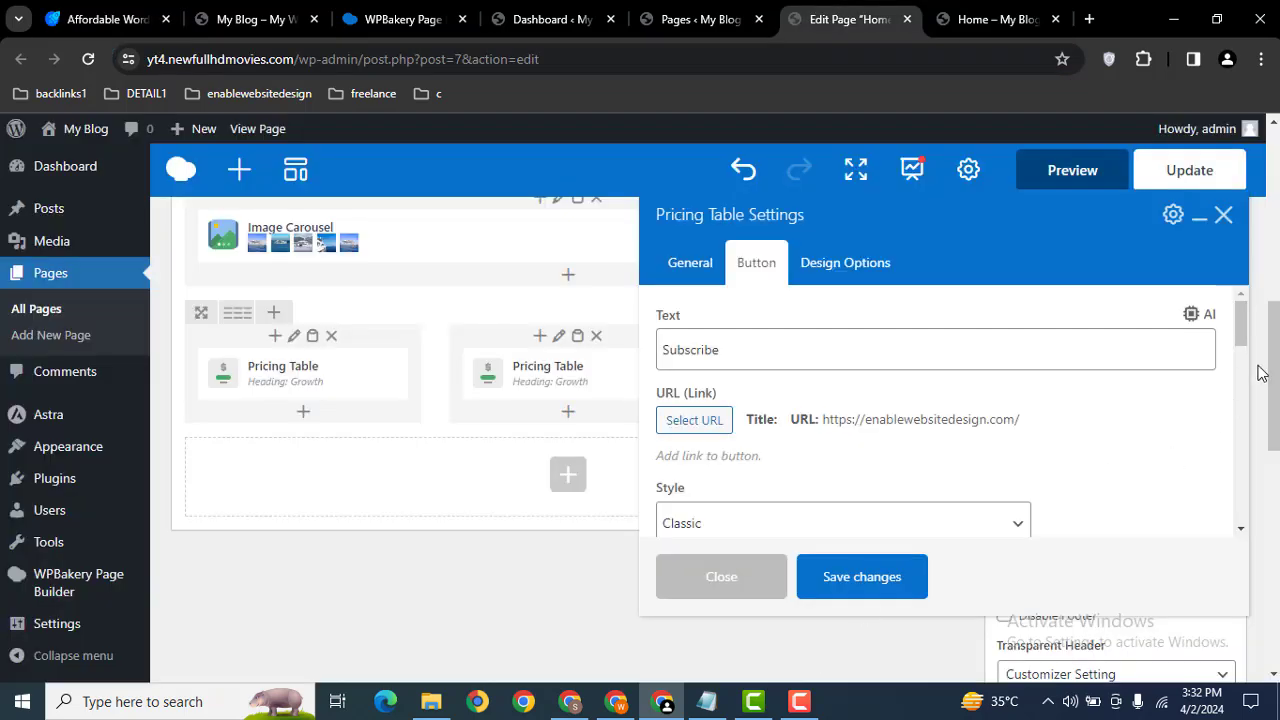
Step: Set the Subscribe button's style to Modern and its color to Classic Green
{"action": "left_click_drag", "start_coordinate": [1241, 330], "coordinate": [1241, 365]}
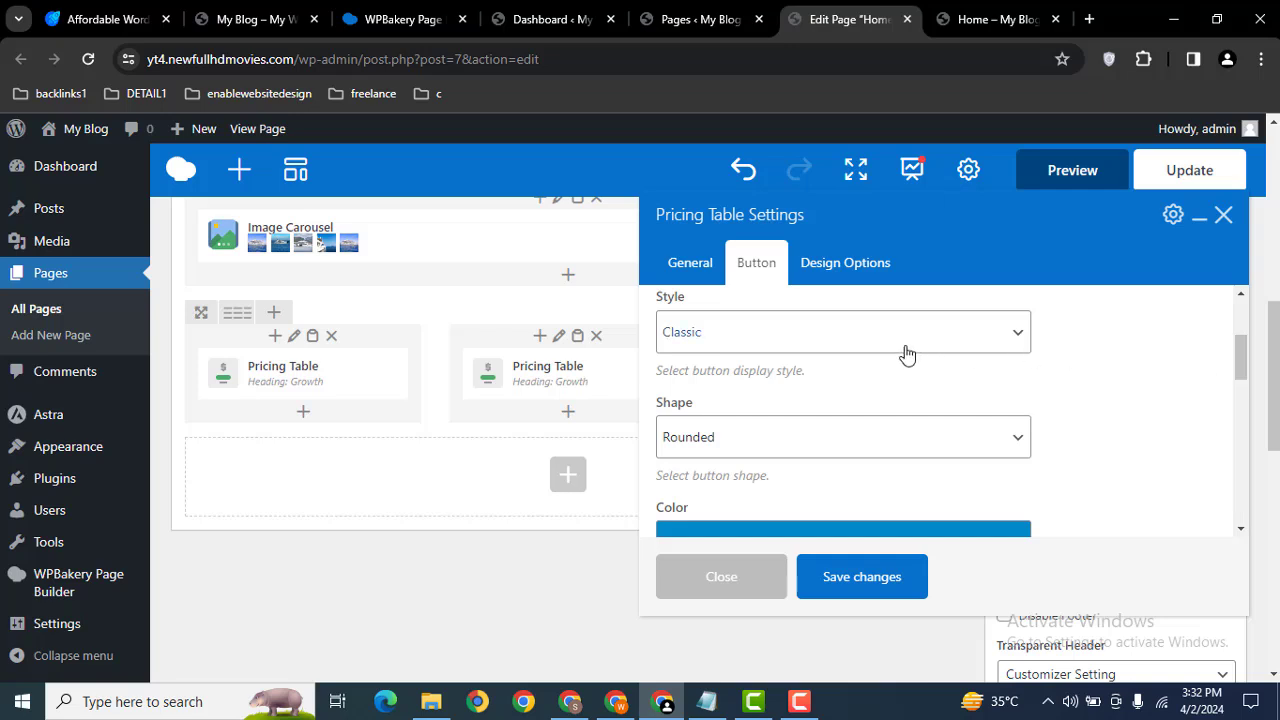
{"action": "left_click", "coordinate": [860, 340]}
{"action": "left_click", "coordinate": [770, 383]}
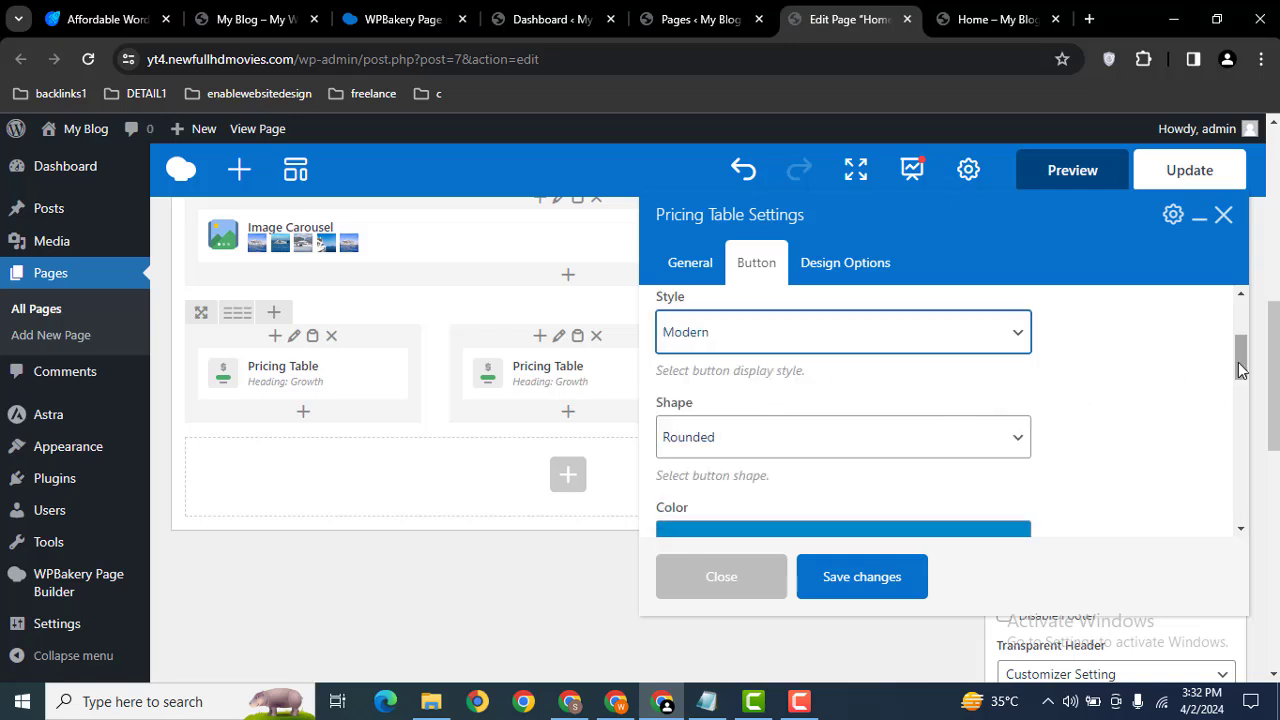
{"action": "left_click_drag", "start_coordinate": [1240, 362], "coordinate": [1200, 391]}
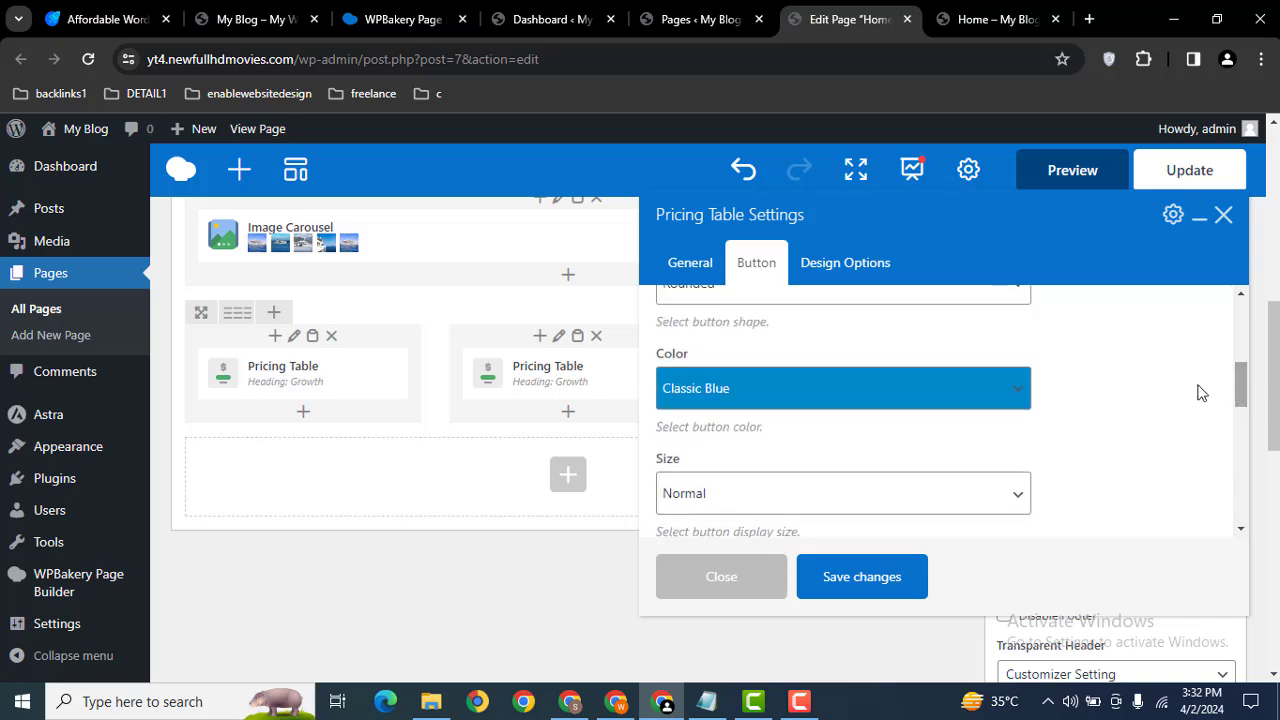
{"action": "left_click", "coordinate": [858, 404]}
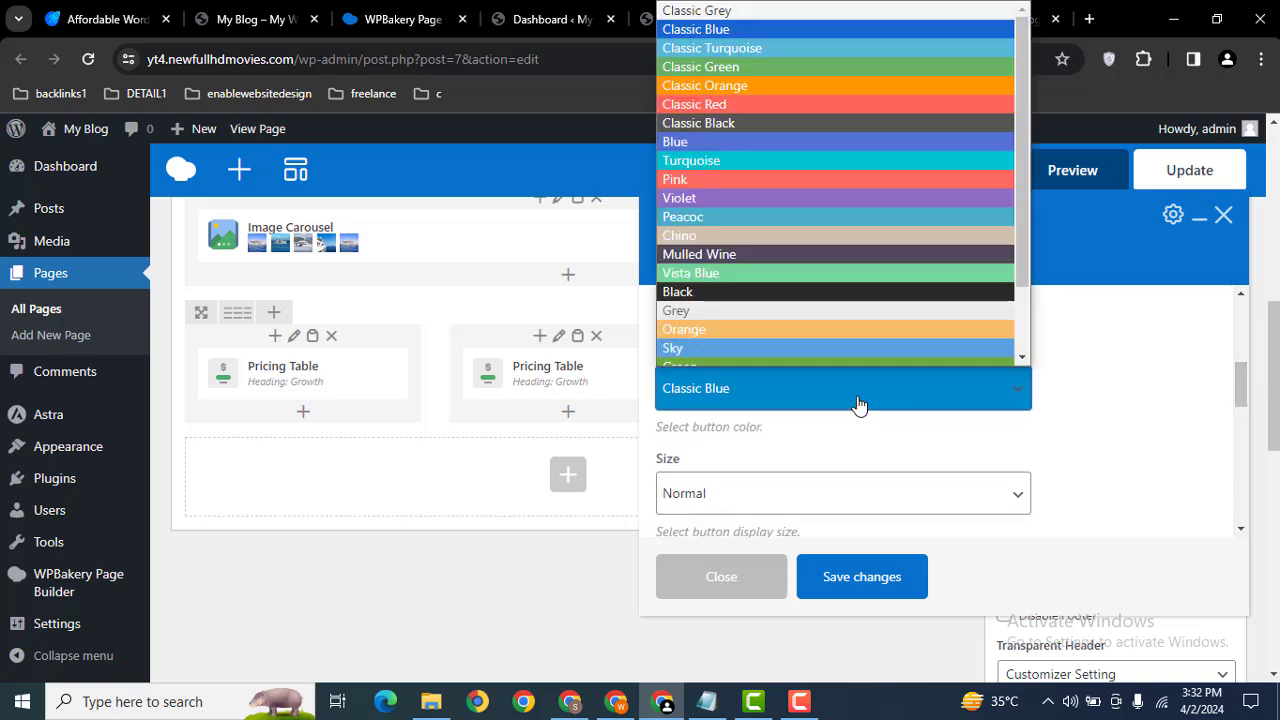
{"action": "left_click", "coordinate": [761, 62]}
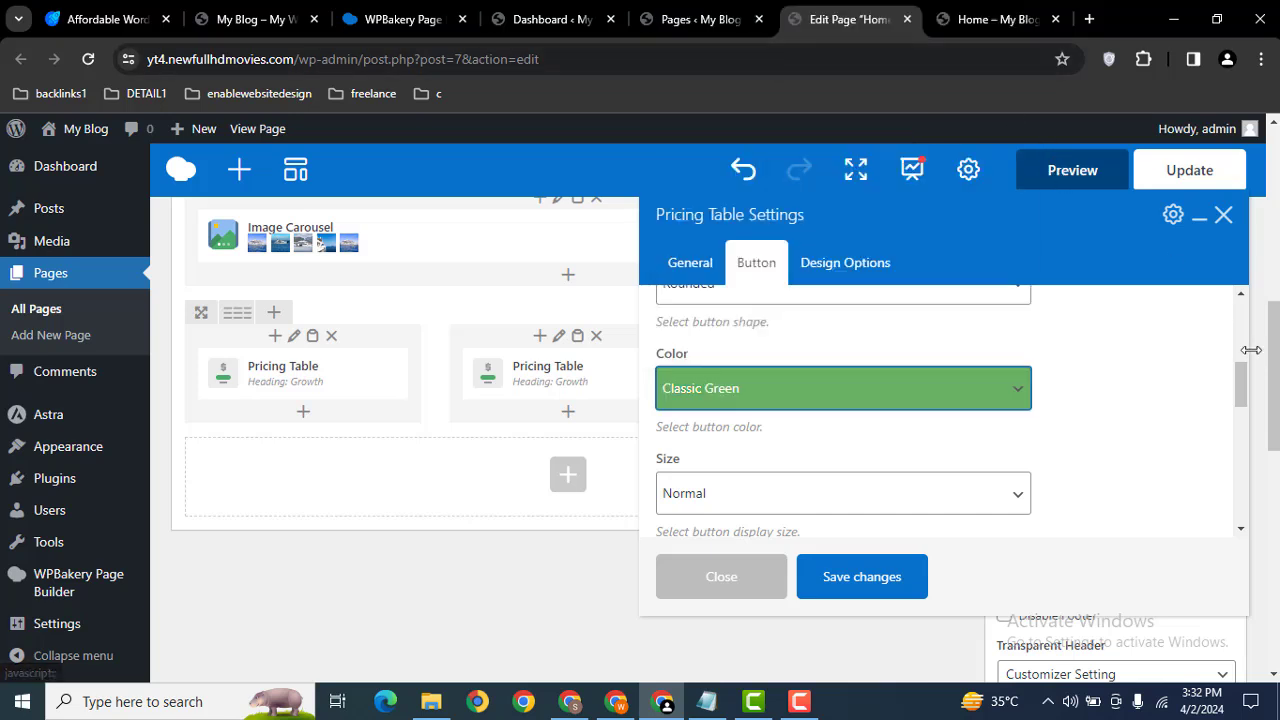
Step: Review the remaining button settings and save the changes to the first column's pricing table
{"action": "left_click_drag", "start_coordinate": [1244, 398], "coordinate": [1241, 420]}
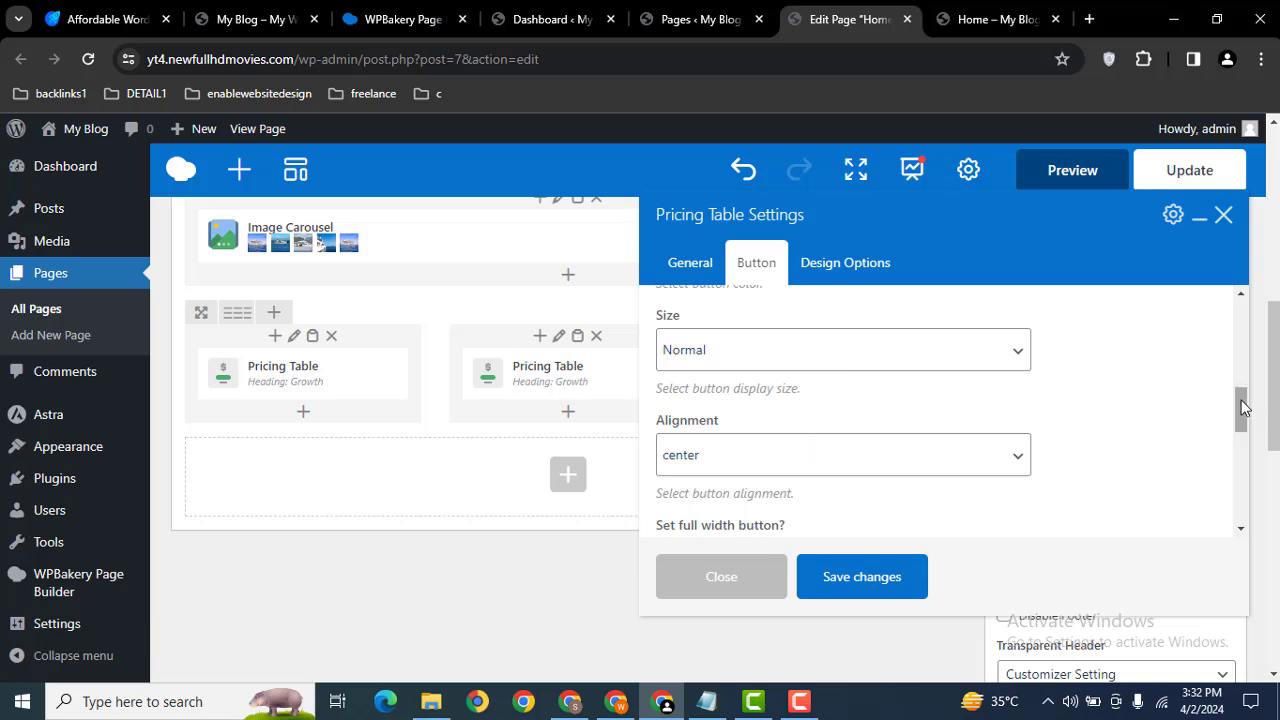
{"action": "left_click_drag", "start_coordinate": [1244, 407], "coordinate": [1239, 495]}
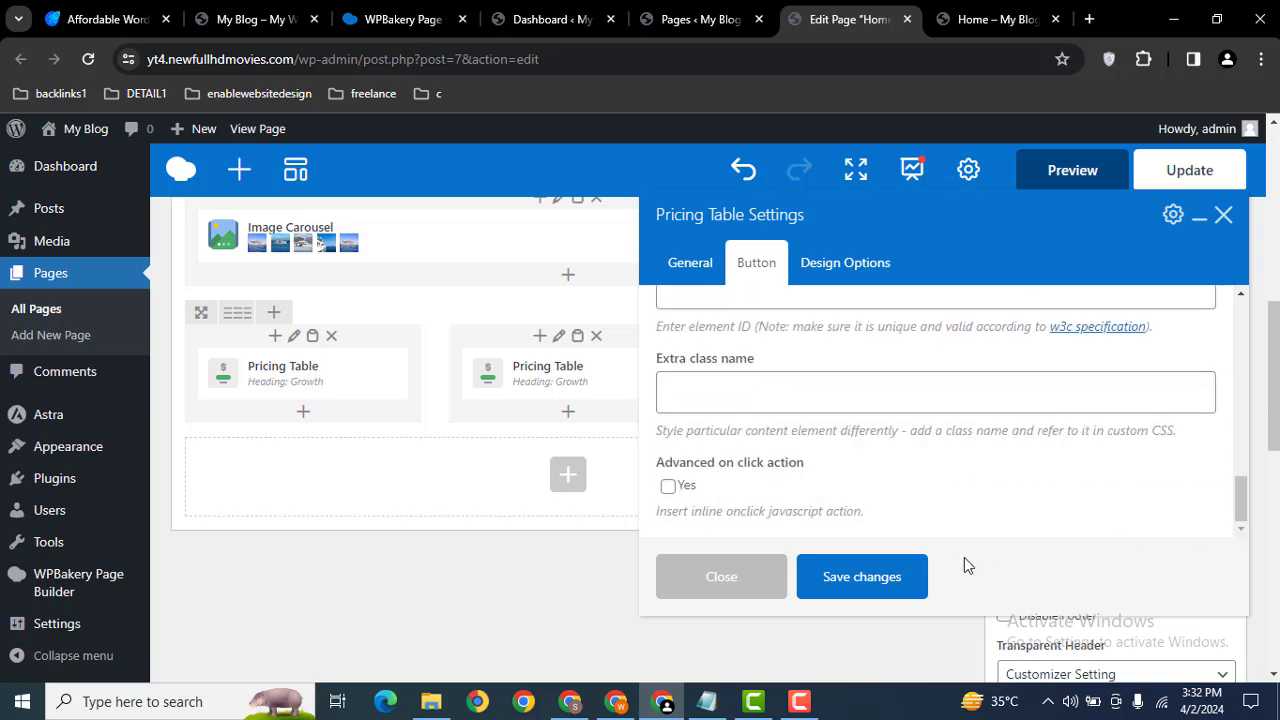
{"action": "left_click", "coordinate": [860, 577]}
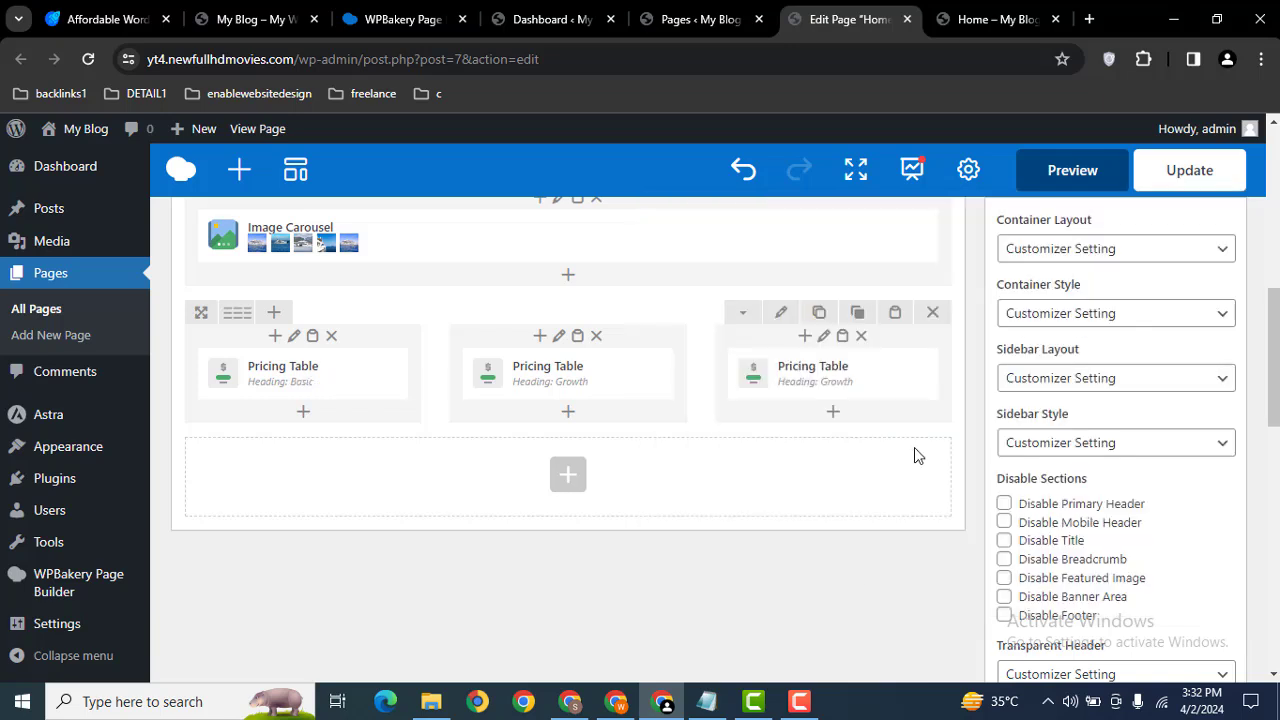
Step: Preview the Home page and examine the edited Basic pricing table next to the two Growth tables
{"action": "left_click", "coordinate": [1071, 169]}
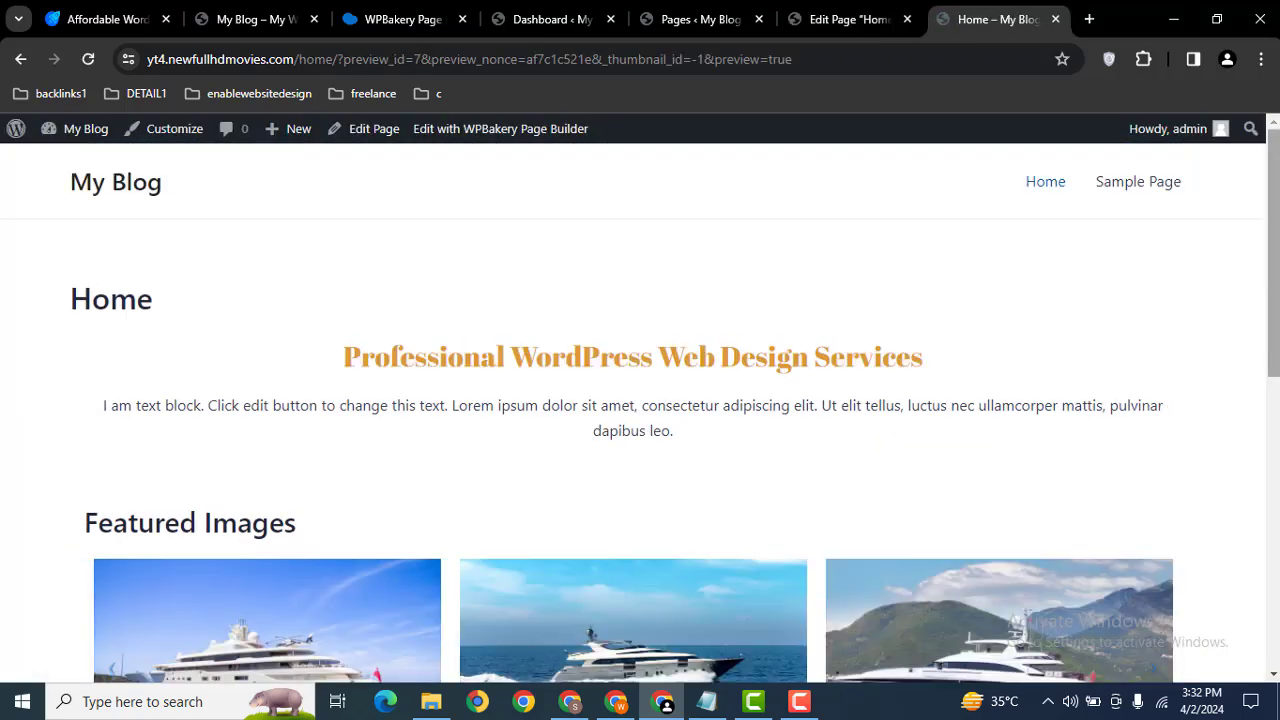
{"action": "left_click_drag", "start_coordinate": [1276, 220], "coordinate": [1276, 470]}
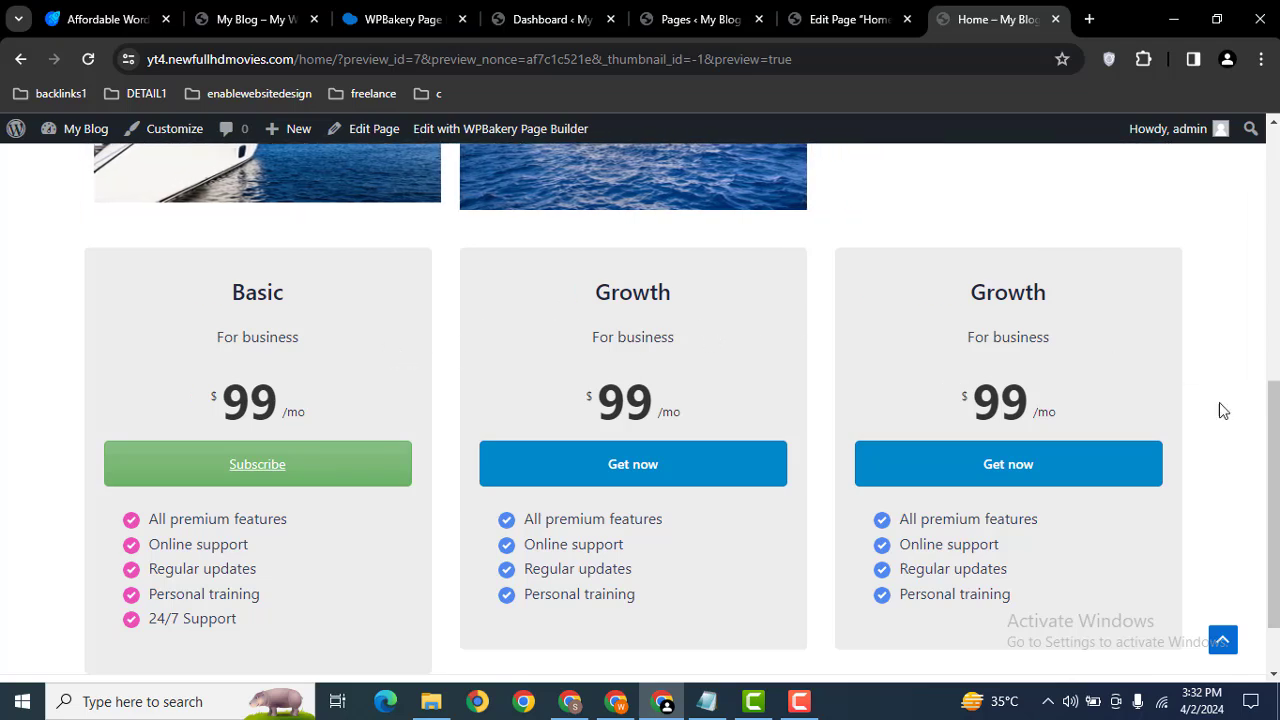
{"action": "left_click_drag", "start_coordinate": [220, 289], "coordinate": [337, 306]}
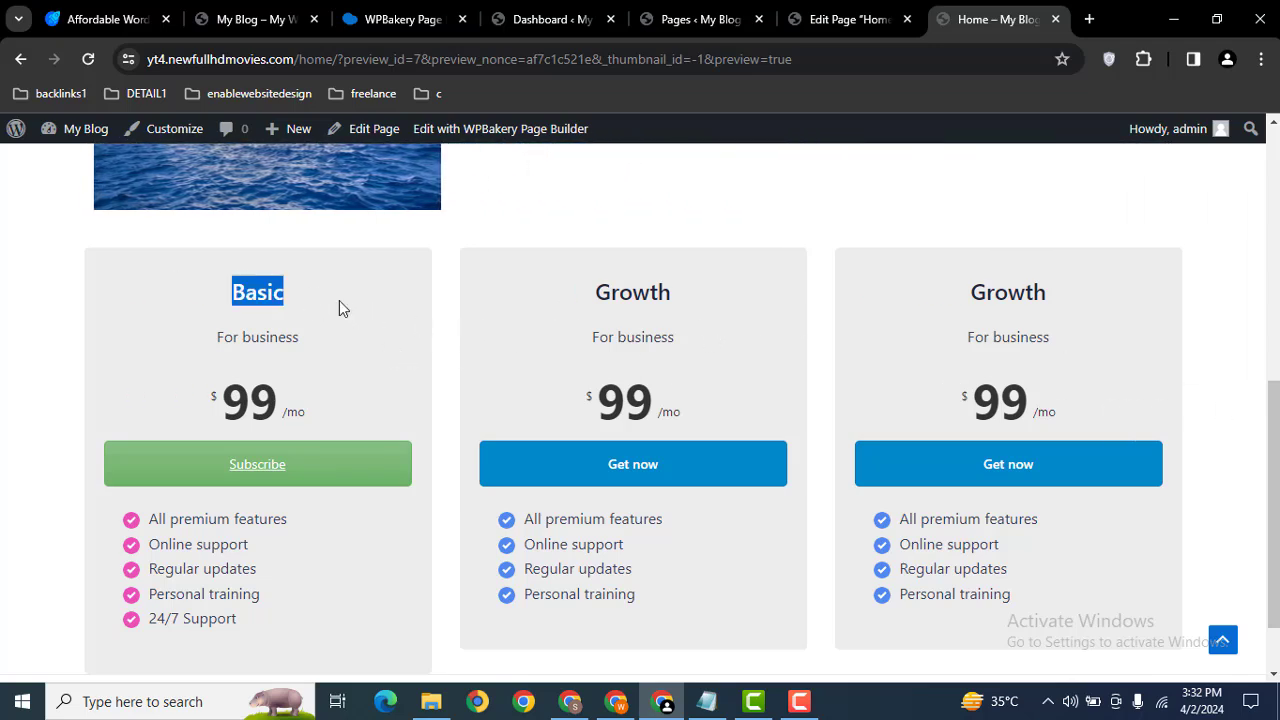
{"action": "left_click", "coordinate": [338, 304]}
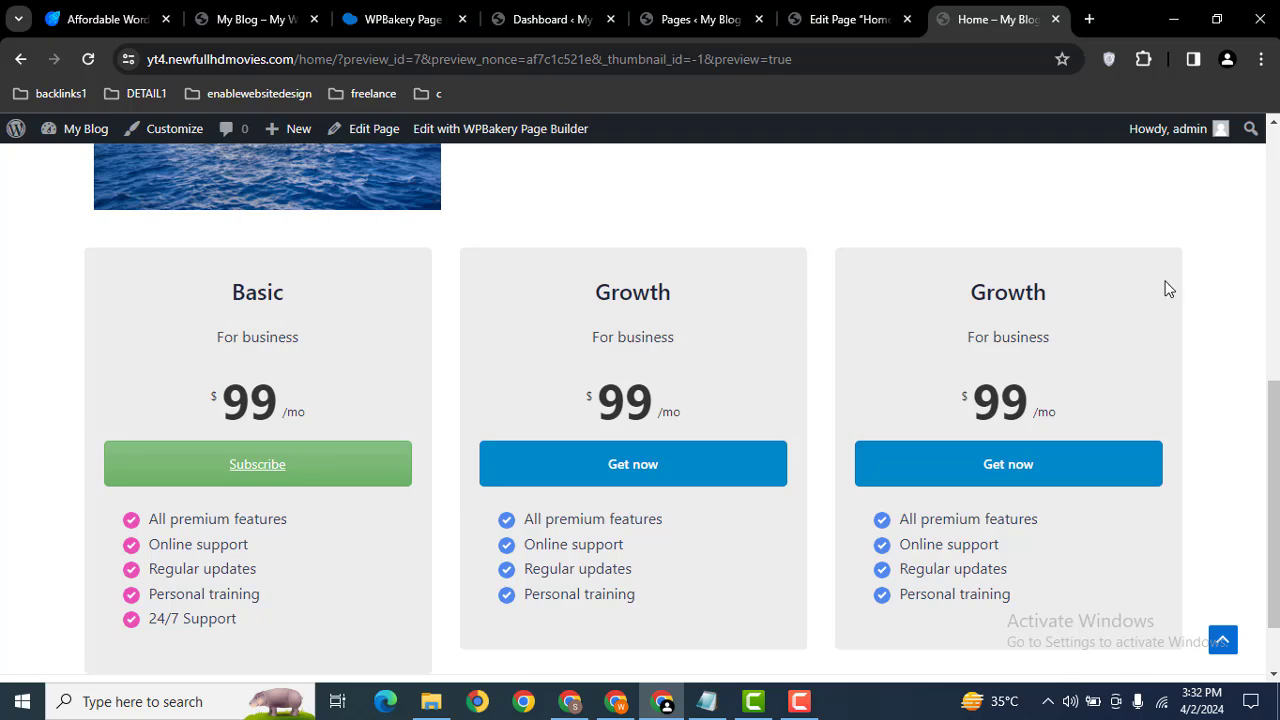